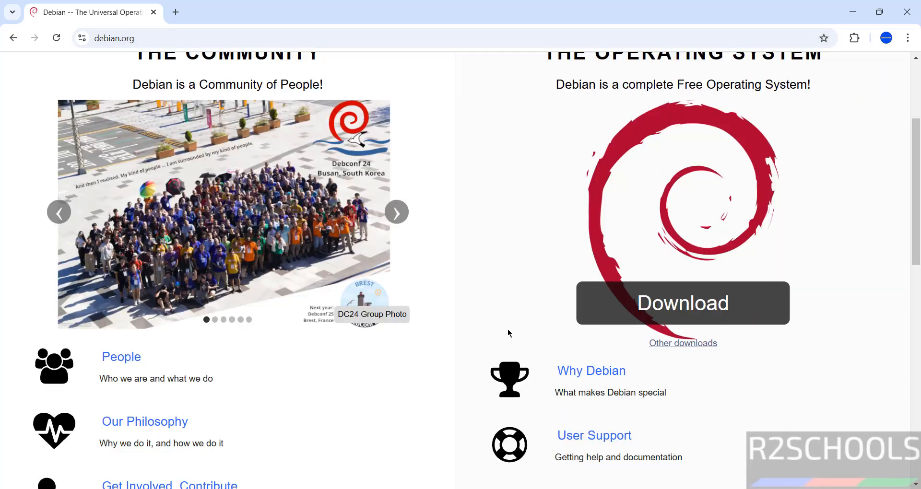
Go through Debian's download mirrors to the amd64 DVD directory and download debian-12.10.0-amd64-DVD-1.iso.
{"action": "left_click", "coordinate": [700, 350]}
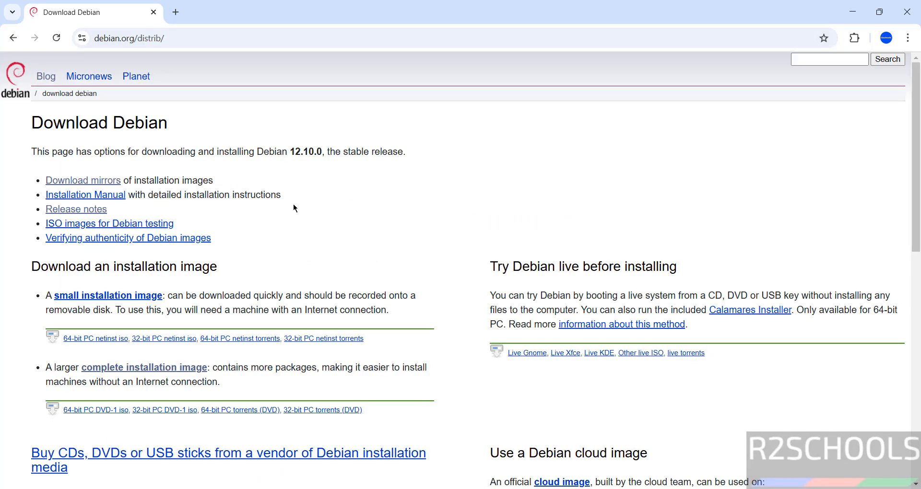
{"action": "left_click", "coordinate": [83, 183]}
{"action": "scroll", "coordinate": [358, 256], "scroll_direction": "up", "scroll_amount": 15}
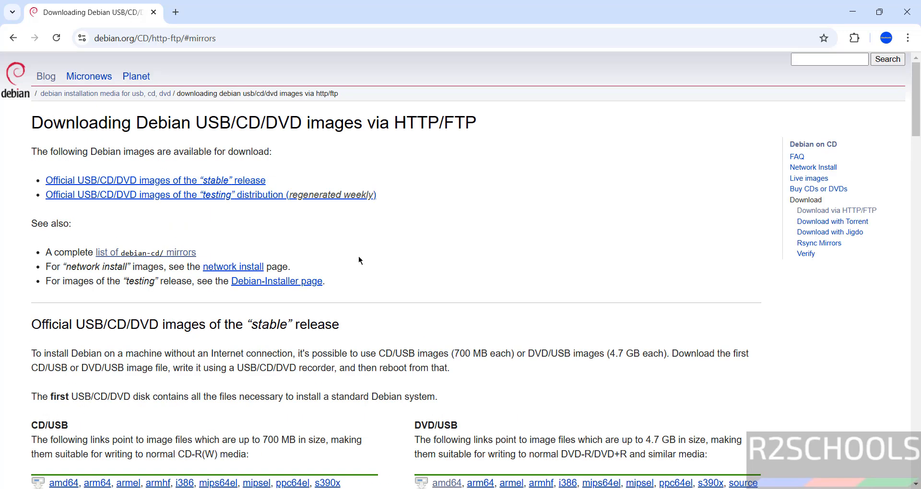
{"action": "scroll", "coordinate": [414, 289], "scroll_direction": "down", "scroll_amount": 3}
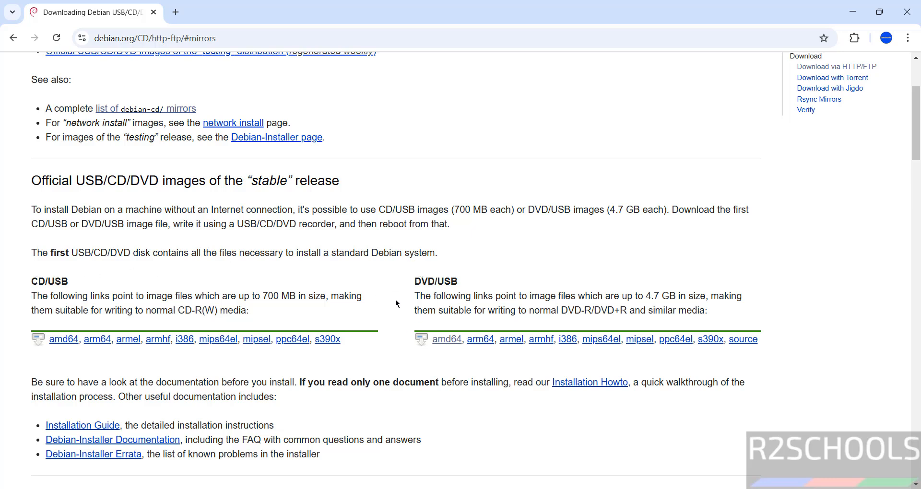
{"action": "left_click", "coordinate": [448, 340]}
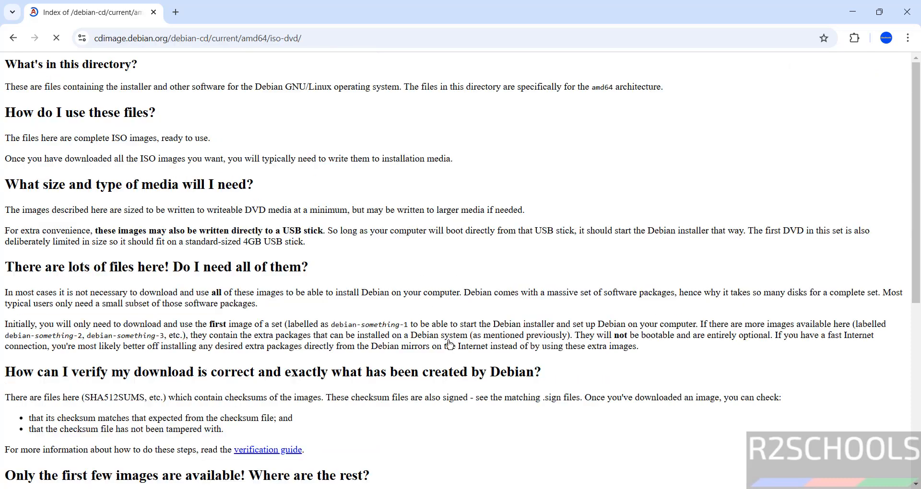
{"action": "scroll", "coordinate": [365, 260], "scroll_direction": "down", "scroll_amount": 1}
{"action": "scroll", "coordinate": [365, 262], "scroll_direction": "down", "scroll_amount": 6}
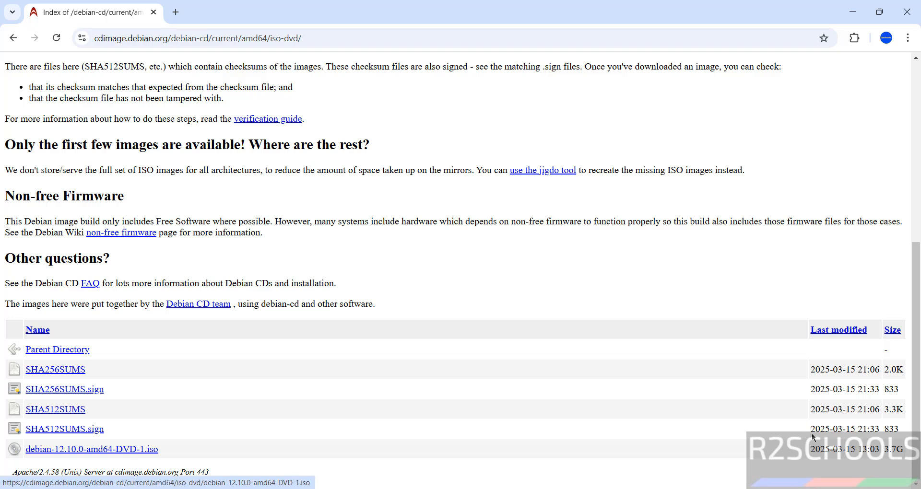
{"action": "left_click", "coordinate": [134, 454]}
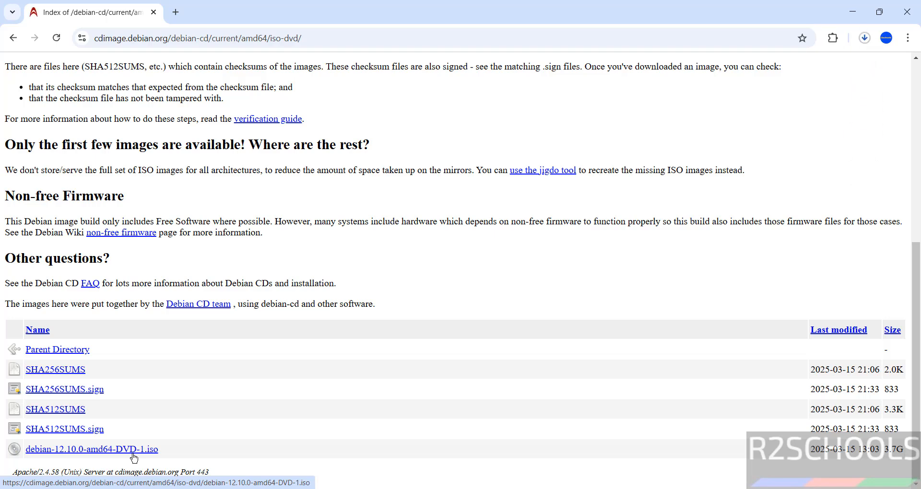
Cancel the duplicate Debian ISO download in Chrome's download history and remove it.
{"action": "key", "text": "ctrl+j"}
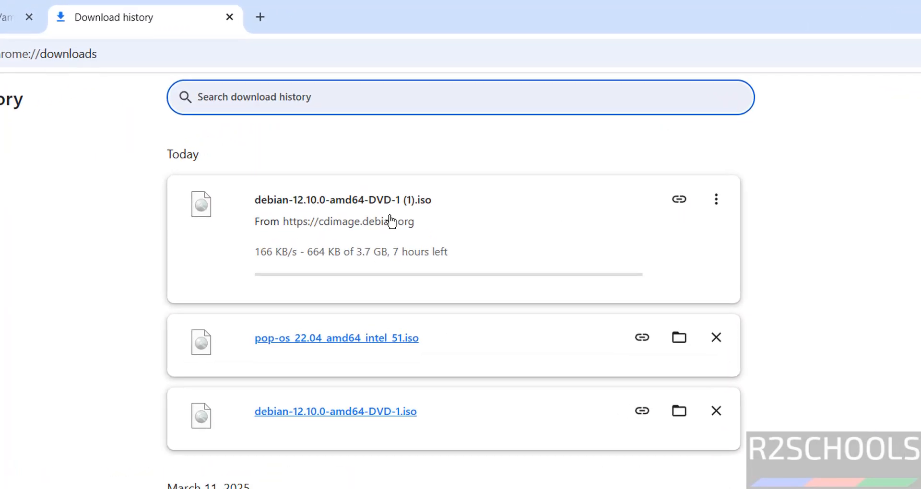
{"action": "left_click", "coordinate": [717, 201]}
{"action": "left_click", "coordinate": [690, 235]}
{"action": "left_click", "coordinate": [722, 202]}
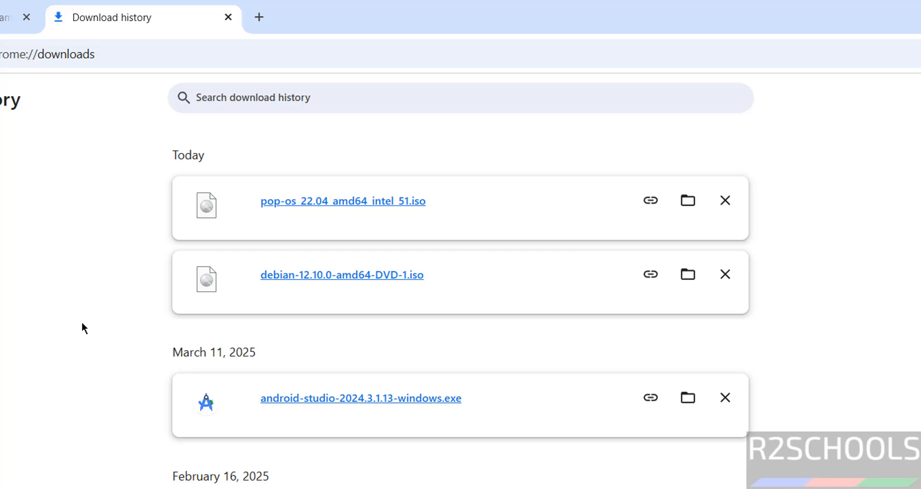
Launch Oracle VirtualBox from the Windows search.
{"action": "key", "text": "super"}
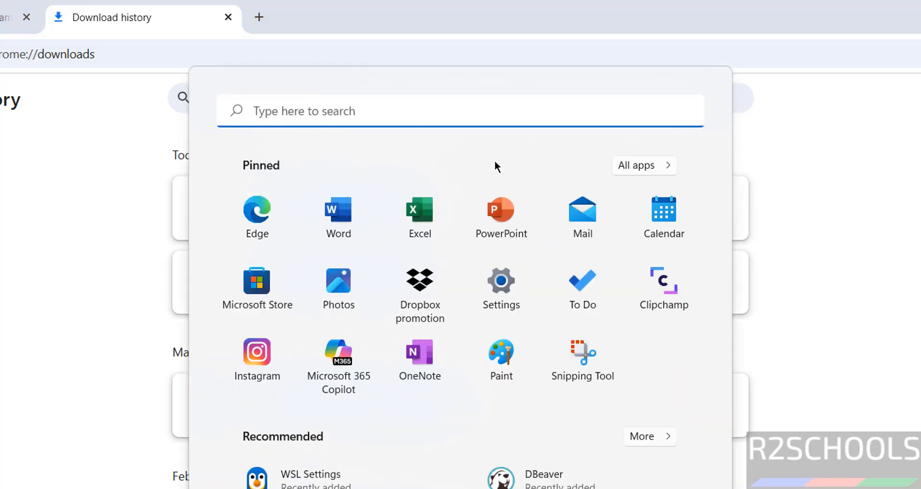
{"action": "type", "text": "i"}
{"action": "key", "text": "BackSpace"}
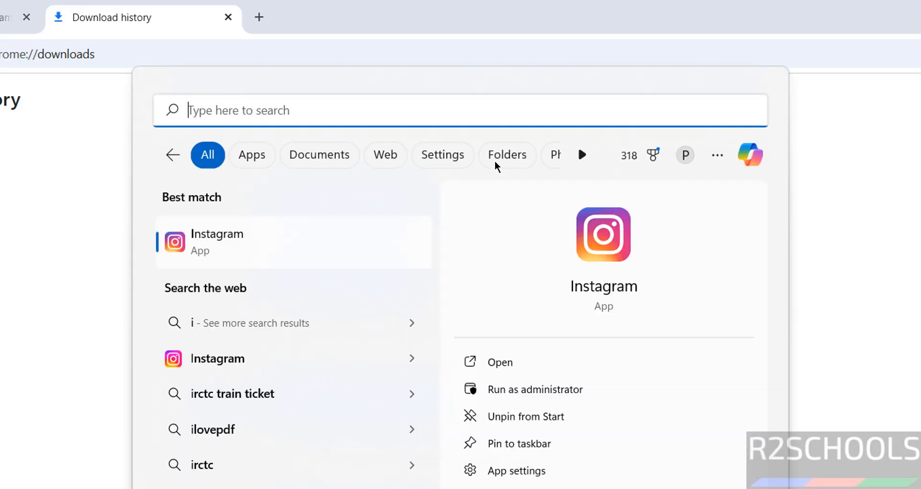
{"action": "type", "text": "virtua"}
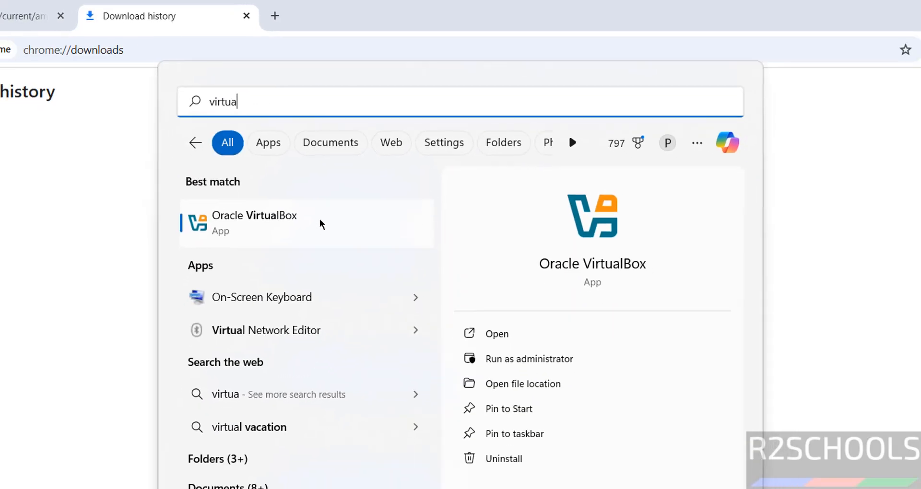
{"action": "left_click", "coordinate": [321, 225]}
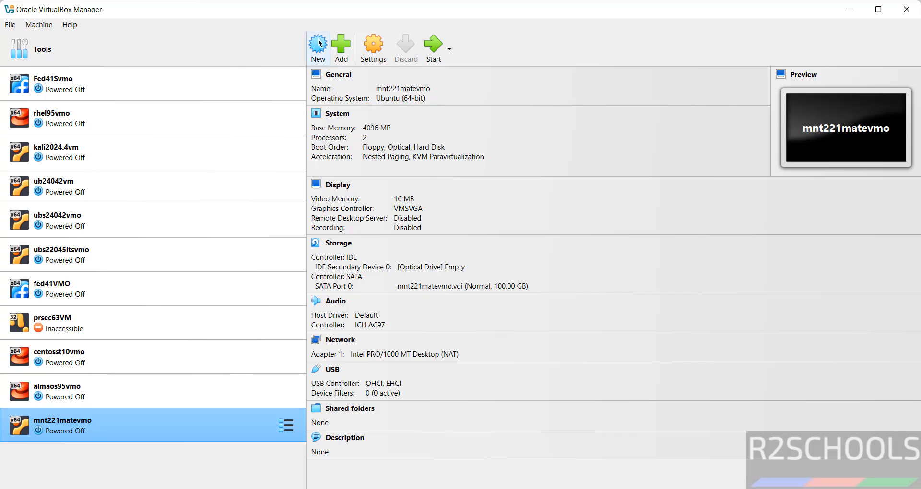
Start a new virtual machine named deb1210vmo.
{"action": "left_click", "coordinate": [39, 24]}
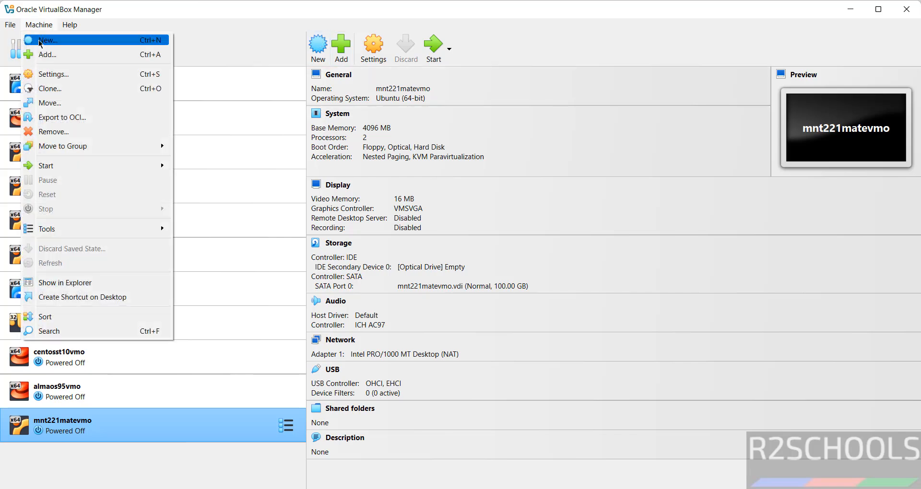
{"action": "left_click", "coordinate": [40, 41]}
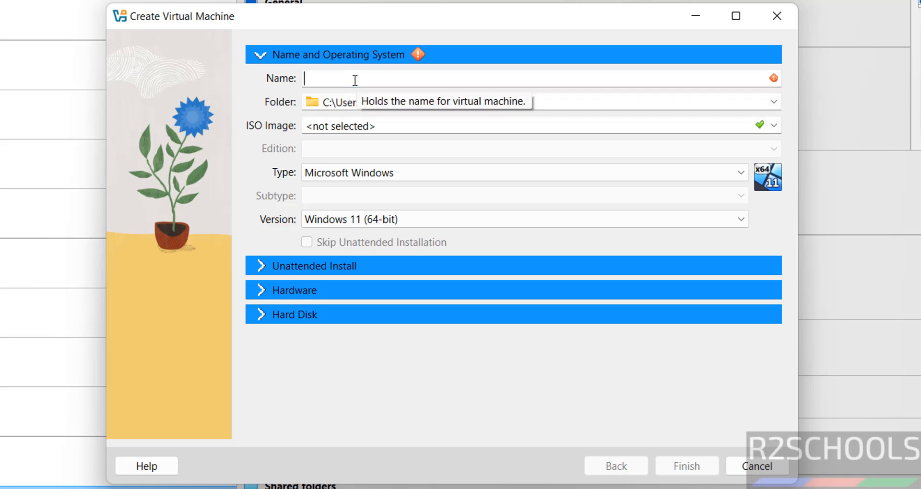
{"action": "type", "text": "deb12"}
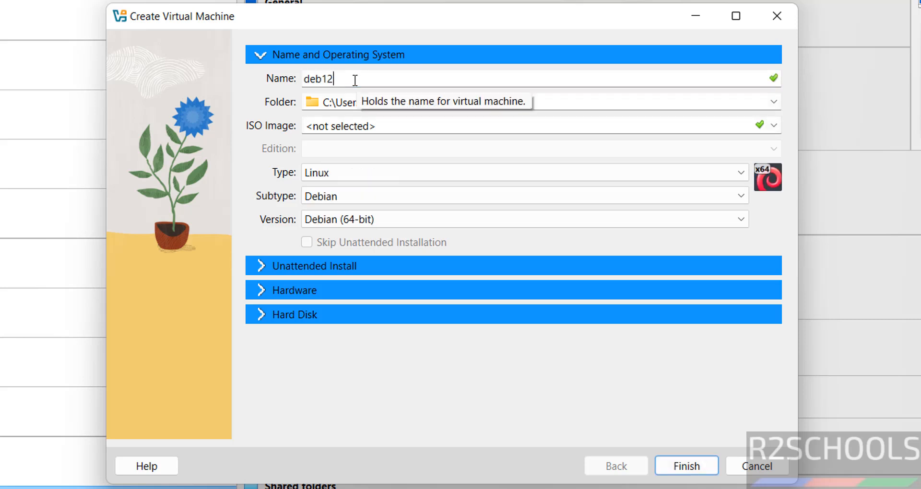
{"action": "type", "text": "10vmo"}
{"action": "double_click", "coordinate": [355, 80]}
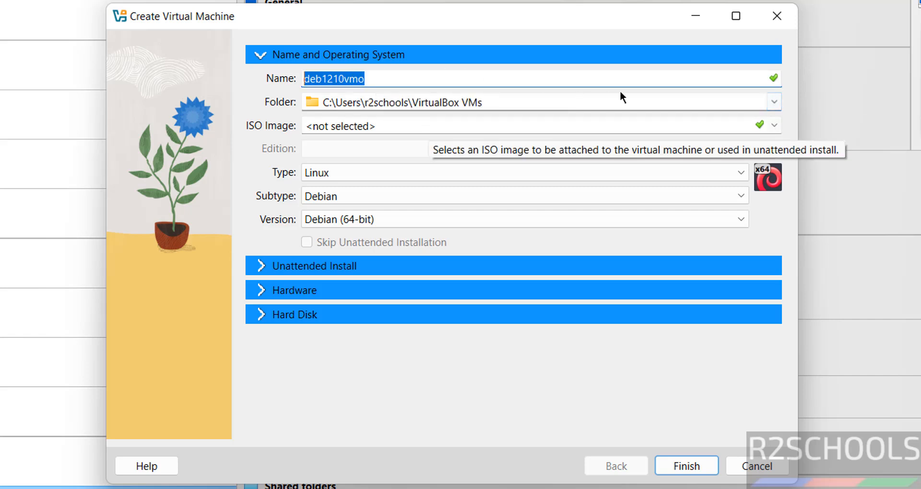
Store the VM in a newly created folder E:\VMS\deb1210vmo.
{"action": "left_click", "coordinate": [773, 101]}
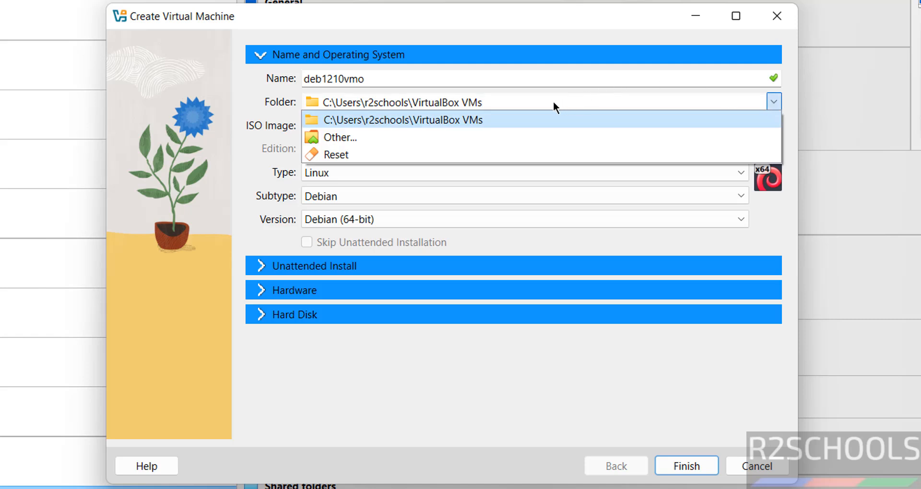
{"action": "left_click", "coordinate": [404, 136]}
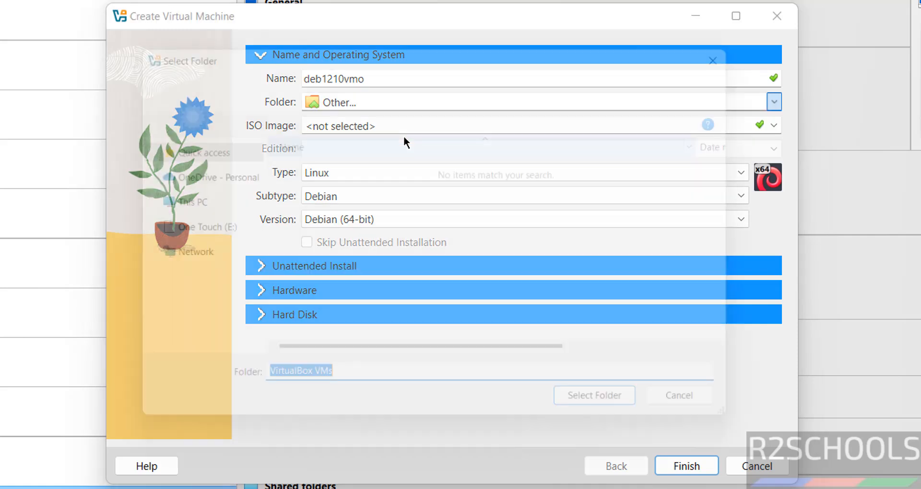
{"action": "scroll", "coordinate": [241, 248], "scroll_direction": "down", "scroll_amount": 10}
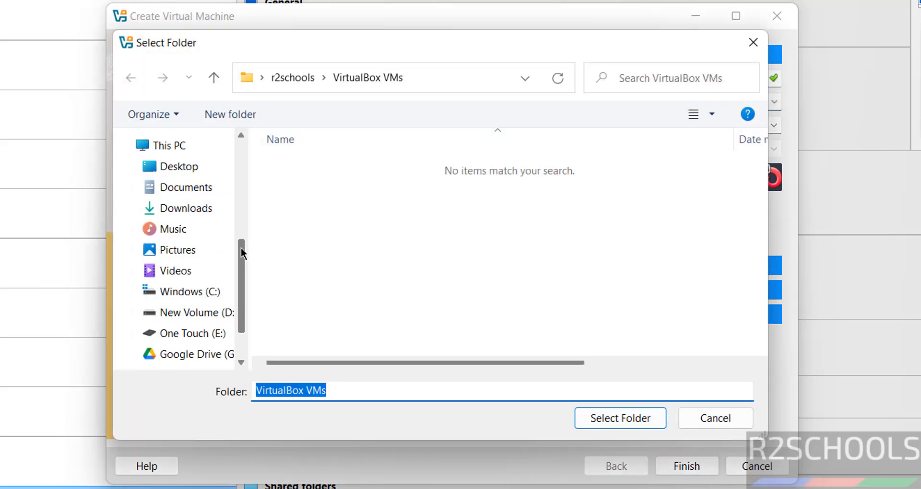
{"action": "left_click", "coordinate": [208, 264]}
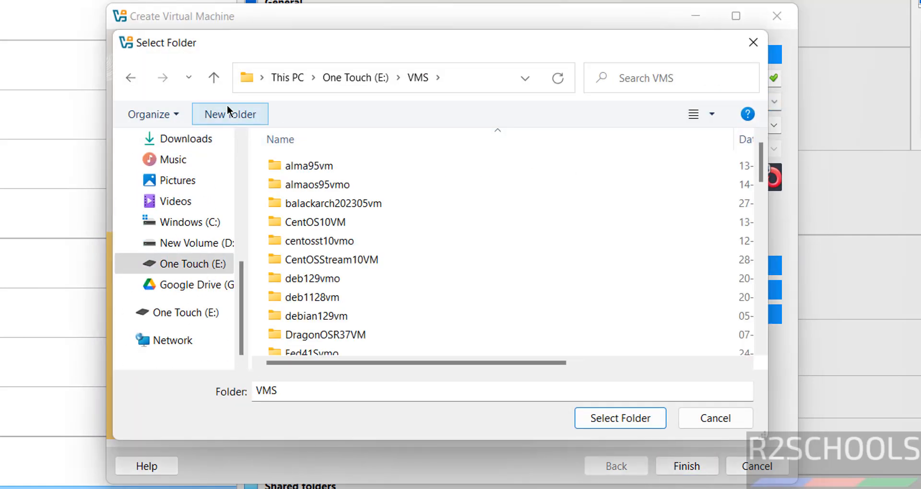
{"action": "left_click", "coordinate": [228, 109]}
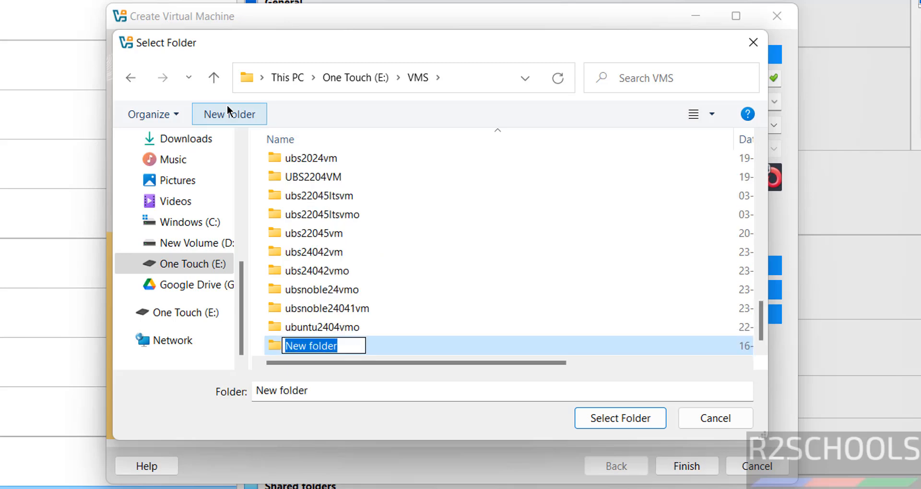
{"action": "type", "text": "deb1210vmo"}
{"action": "key", "text": "Return"}
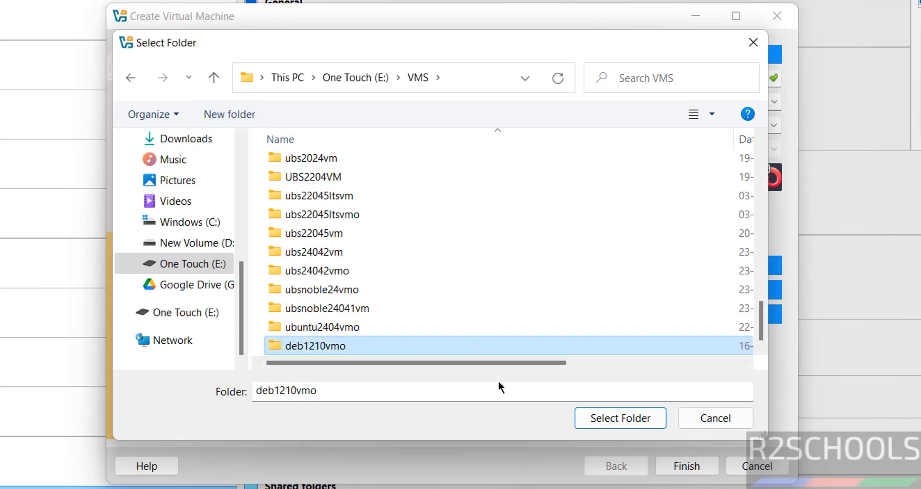
{"action": "left_click", "coordinate": [591, 417]}
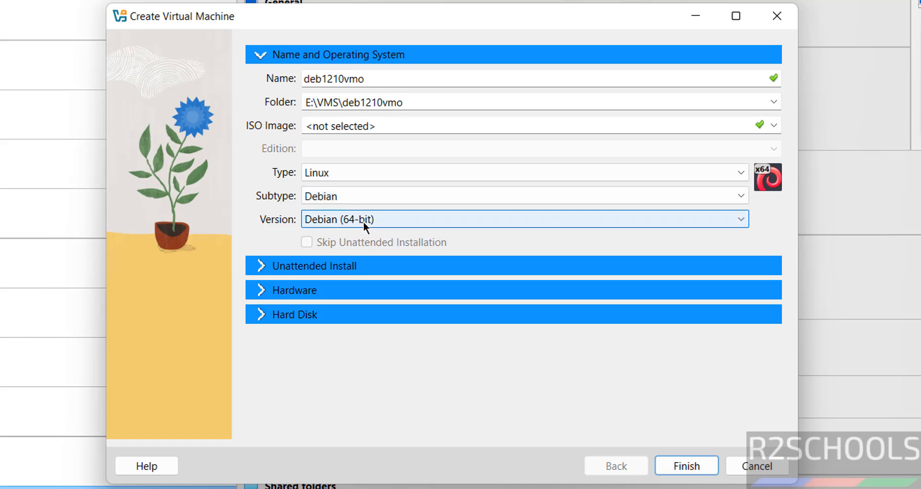
Attach the Debian 12.10.0 DVD-1 ISO as the install image and skip unattended installation.
{"action": "left_click", "coordinate": [773, 125]}
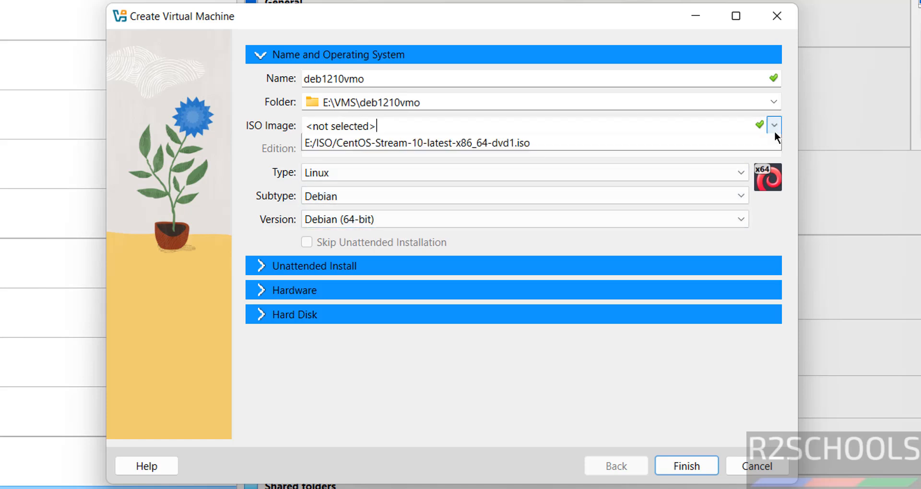
{"action": "left_click", "coordinate": [486, 157]}
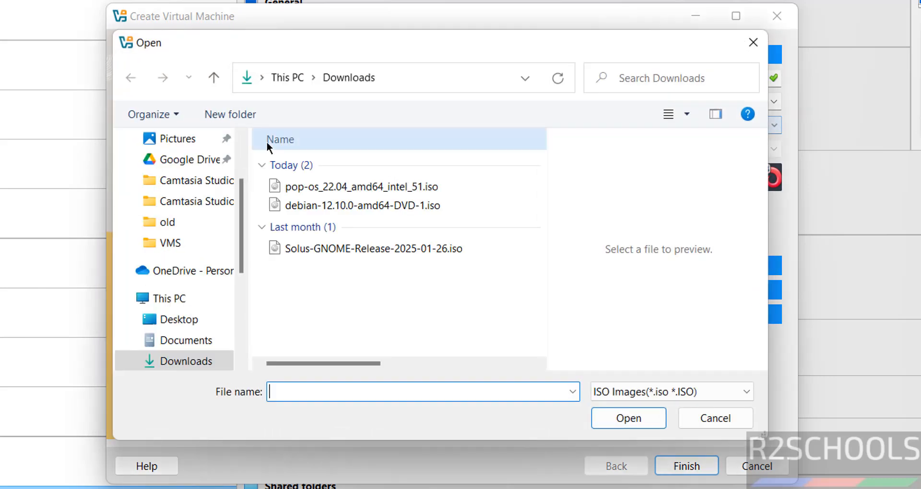
{"action": "left_click", "coordinate": [316, 207]}
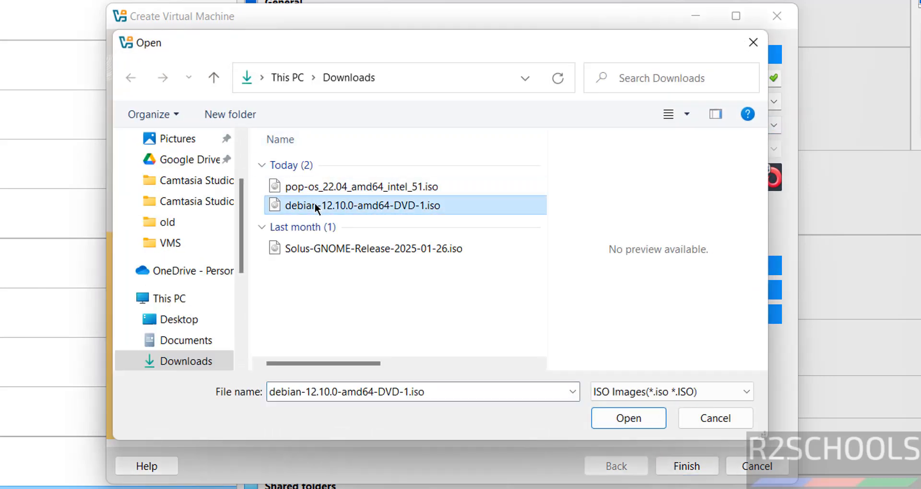
{"action": "left_click", "coordinate": [653, 419]}
{"action": "left_click", "coordinate": [308, 242]}
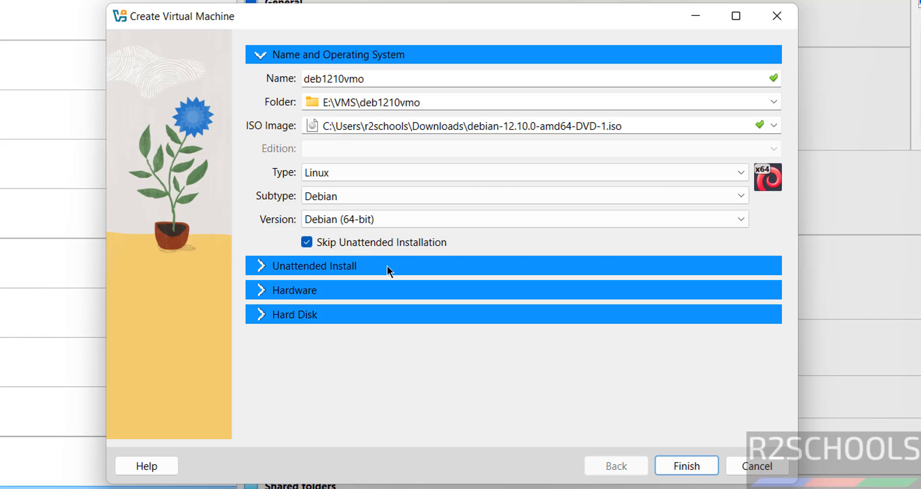
Set base memory to 4096 MB and 2 processors.
{"action": "left_click", "coordinate": [294, 290]}
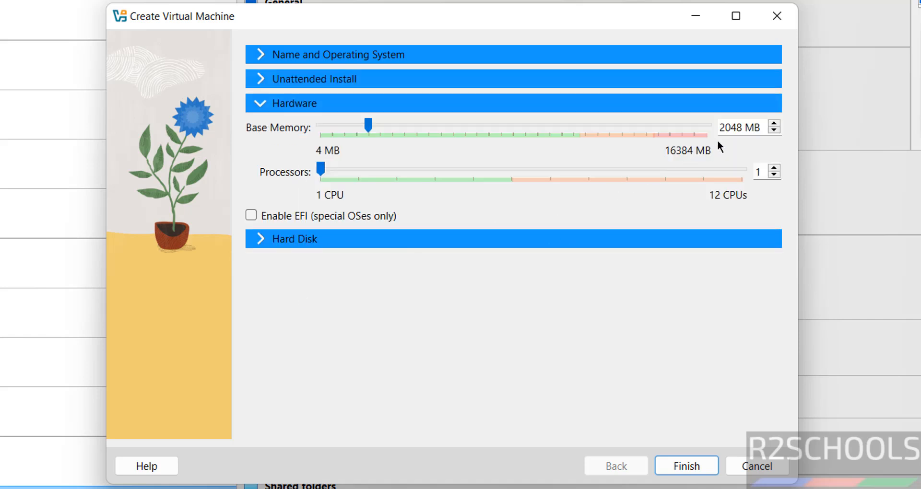
{"action": "double_click", "coordinate": [733, 130]}
{"action": "type", "text": "409"}
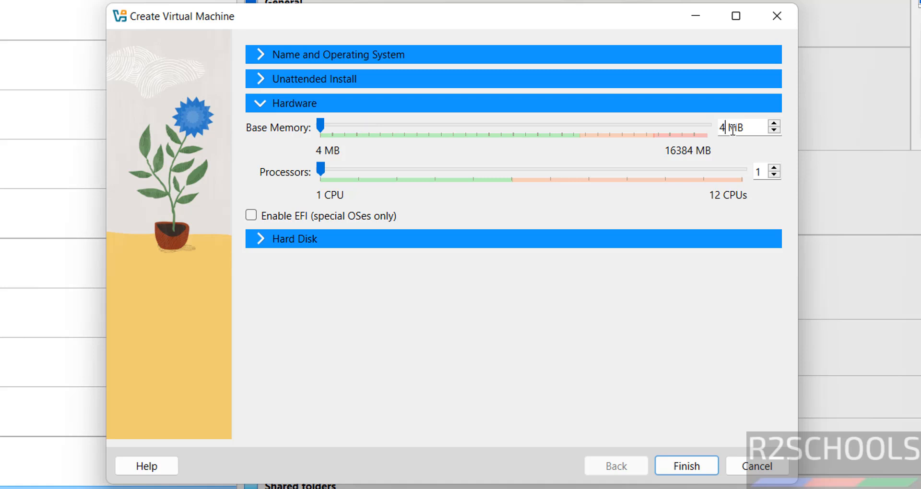
{"action": "type", "text": "6"}
{"action": "key", "text": "Tab"}
{"action": "type", "text": "2"}
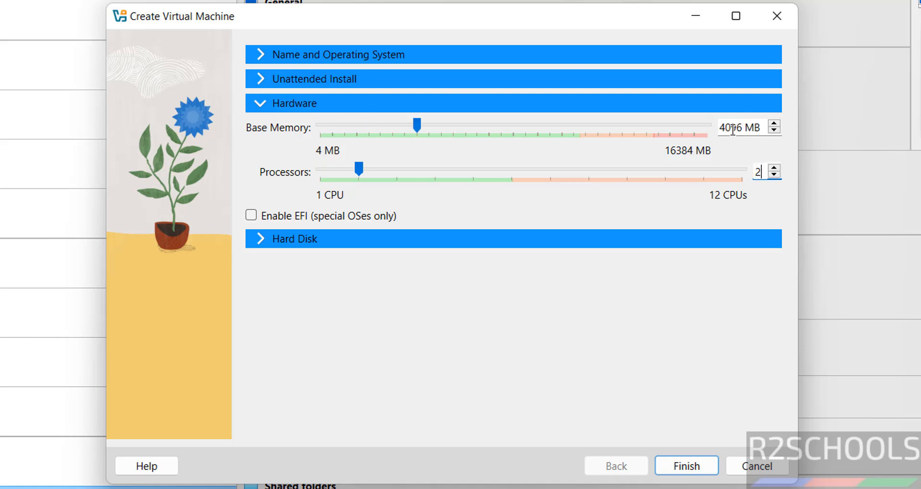
Give the VM a 100 GB virtual disk and finish creating it.
{"action": "left_click", "coordinate": [485, 238]}
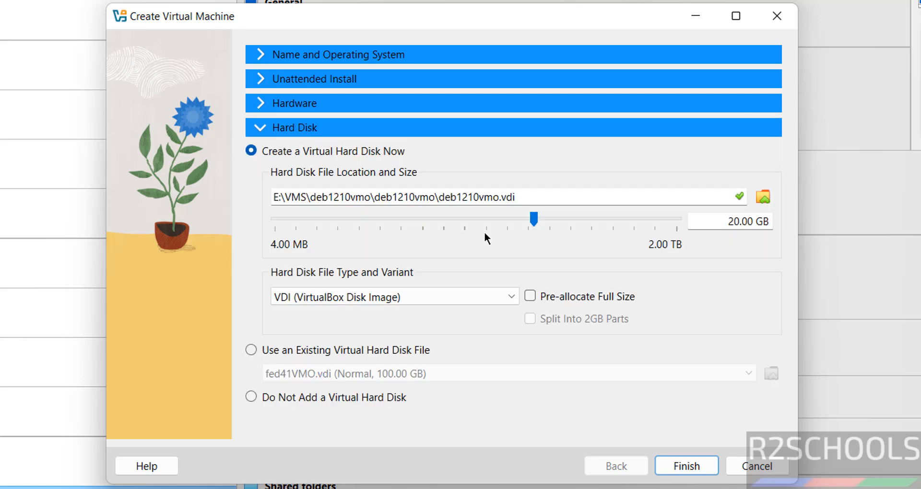
{"action": "double_click", "coordinate": [736, 221]}
{"action": "type", "text": "100"}
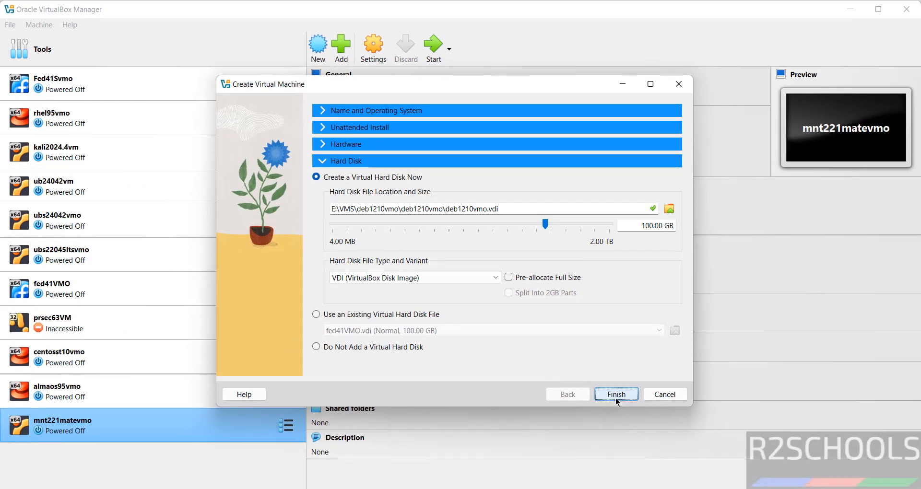
{"action": "left_click", "coordinate": [683, 462]}
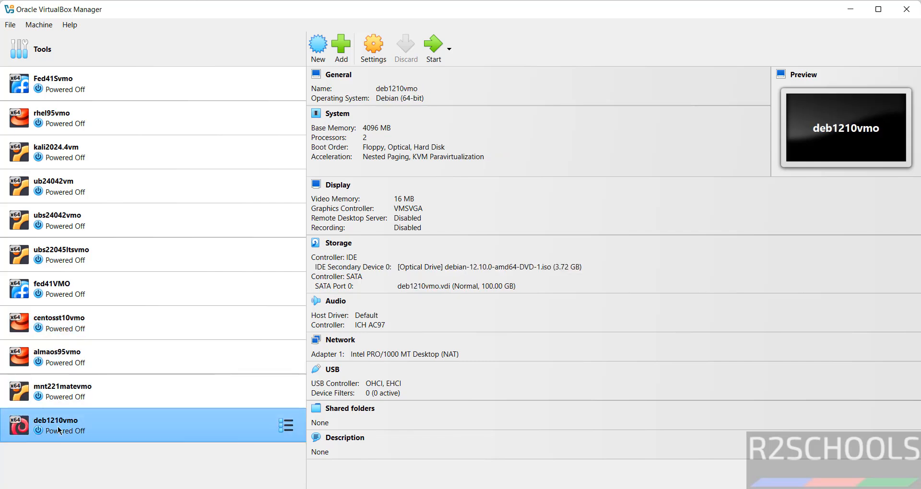
Start deb1210vmo using the Start button in the VirtualBox Manager toolbar.
{"action": "right_click", "coordinate": [59, 430]}
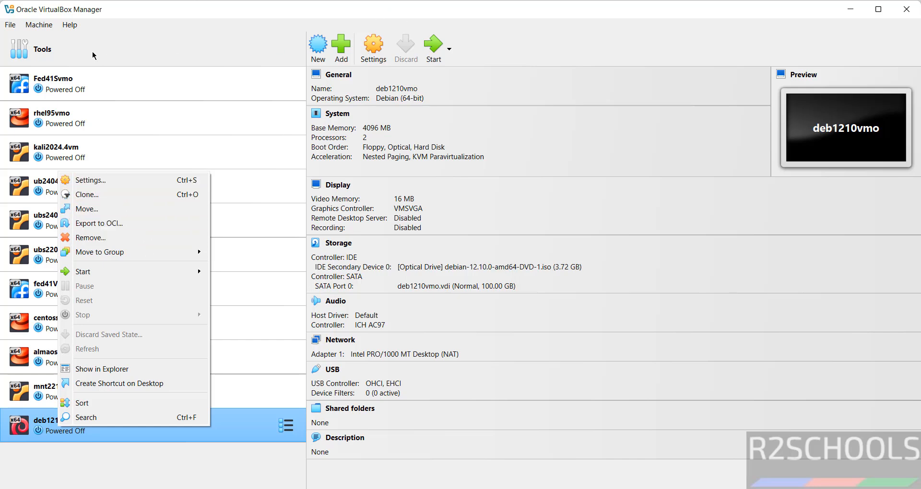
{"action": "left_click", "coordinate": [41, 27]}
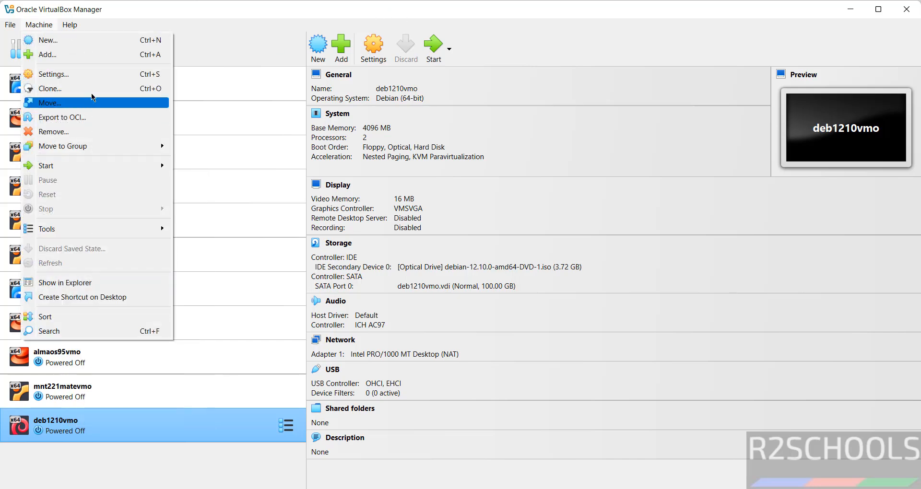
{"action": "left_click", "coordinate": [563, 16]}
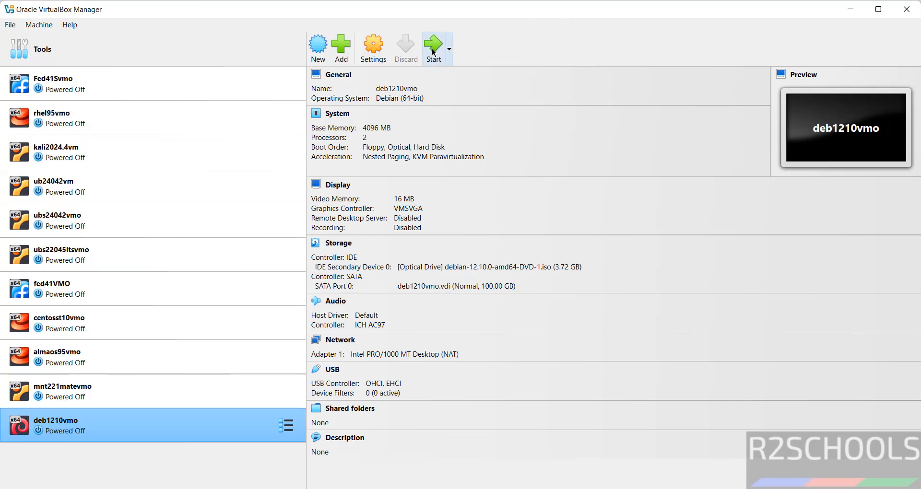
{"action": "right_click", "coordinate": [127, 425]}
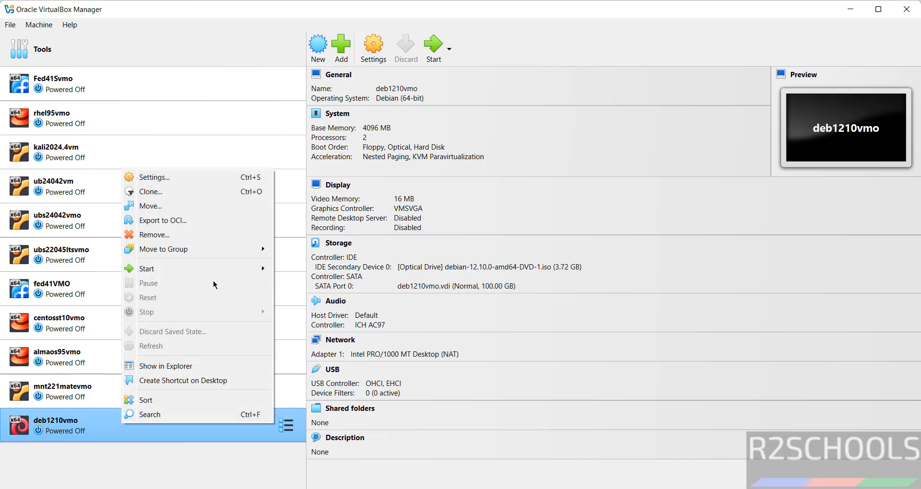
{"action": "left_click", "coordinate": [526, 48]}
{"action": "left_click", "coordinate": [434, 44]}
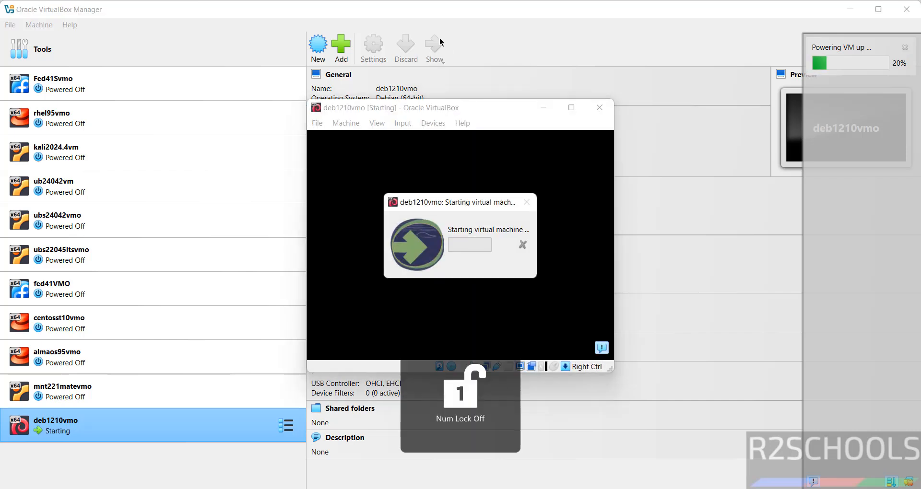
Maximize the VM window and launch Graphical install from the Debian boot menu.
{"action": "left_click", "coordinate": [571, 107]}
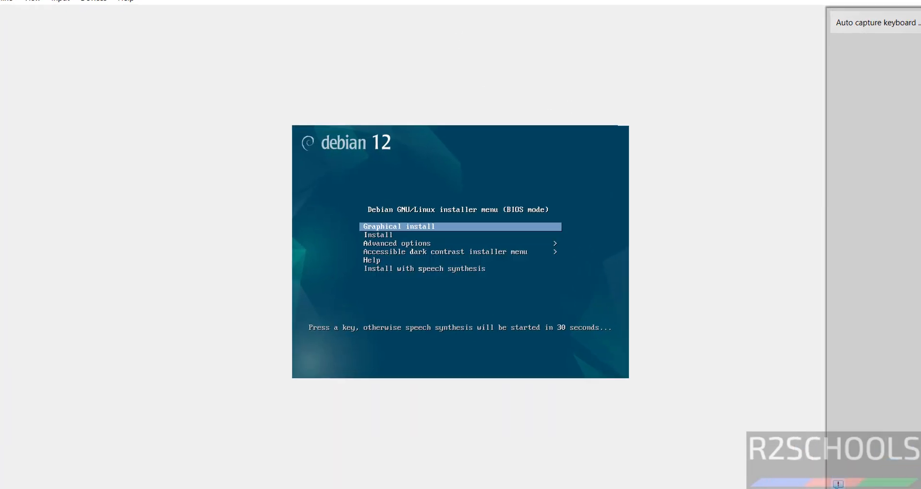
{"action": "key", "text": "Down"}
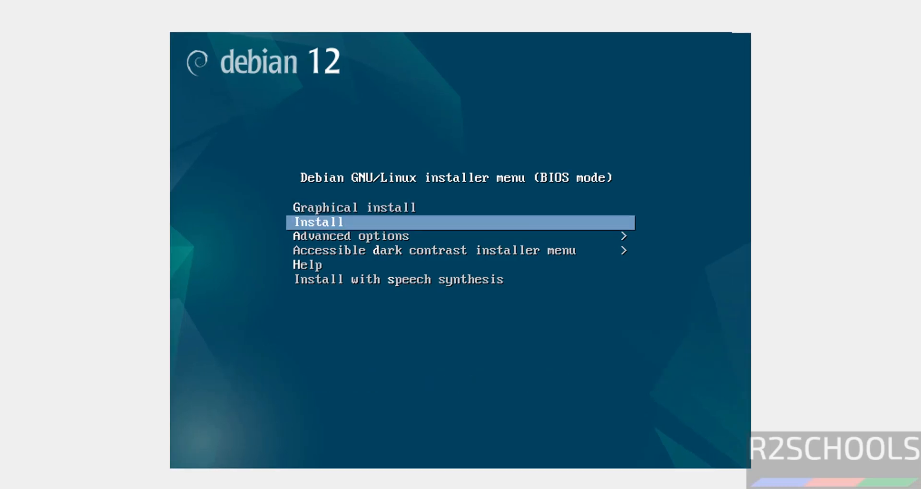
{"action": "key", "text": "Up"}
{"action": "key", "text": "Down"}
{"action": "key", "text": "Down"}
{"action": "key", "text": "Up"}
{"action": "key", "text": "Up"}
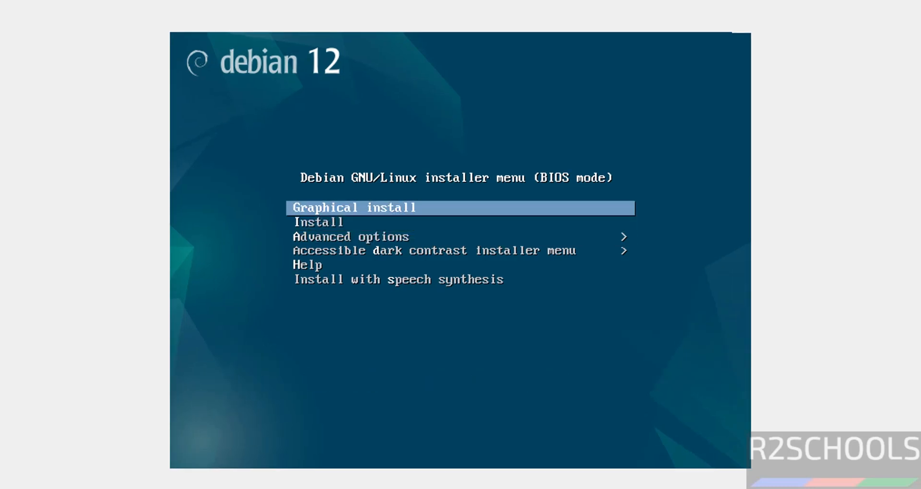
{"action": "key", "text": "Return"}
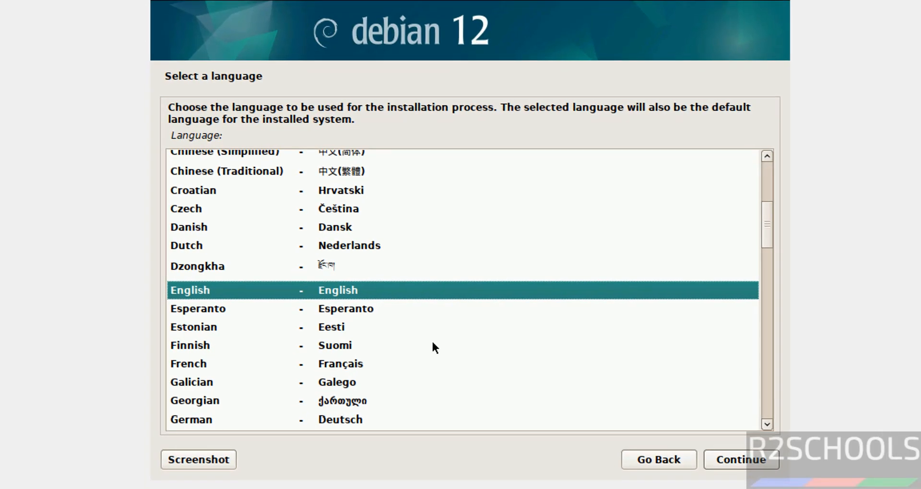
Keep English language, United States location and American English keymap as installer defaults.
{"action": "left_click", "coordinate": [724, 461]}
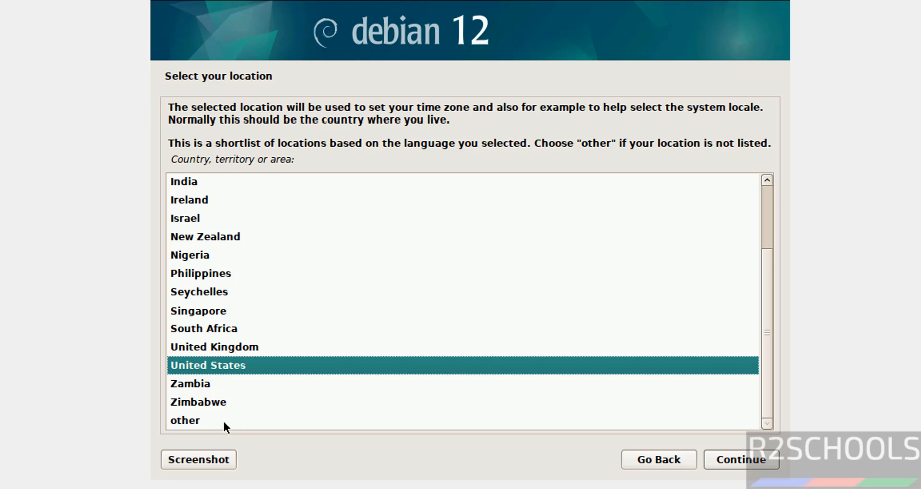
{"action": "left_click", "coordinate": [762, 457]}
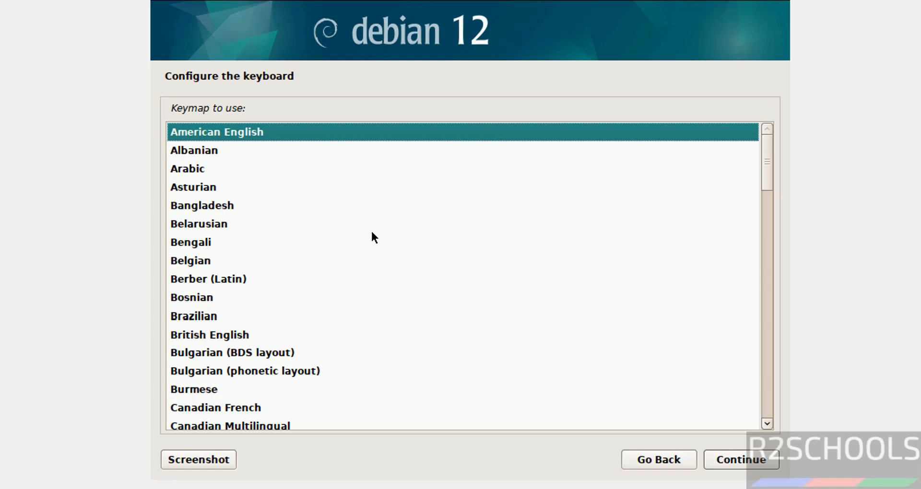
{"action": "left_click", "coordinate": [732, 460]}
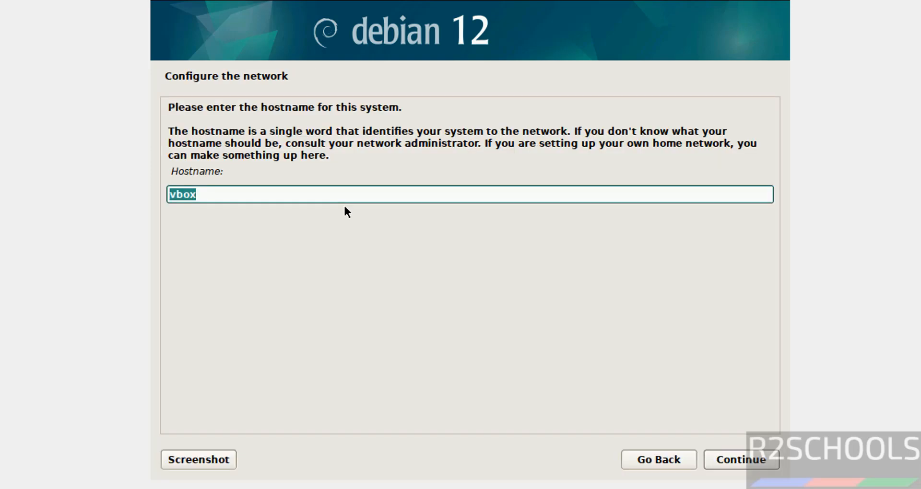
Replace hostname vbox with db1210vm and leave the domain name blank.
{"action": "left_click", "coordinate": [212, 200]}
{"action": "key", "text": "BackSpace"}
{"action": "key", "text": "BackSpace"}
{"action": "key", "text": "BackSpace"}
{"action": "key", "text": "BackSpace"}
{"action": "type", "text": "db1210vm"}
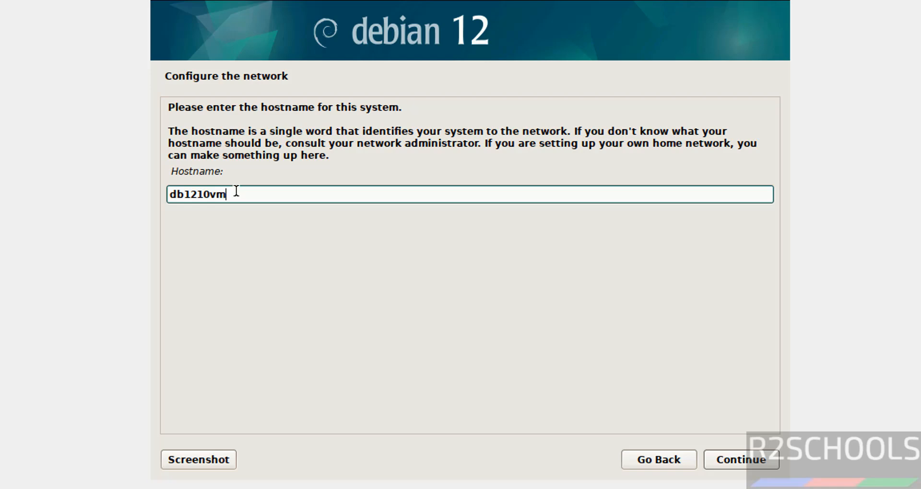
{"action": "left_click", "coordinate": [723, 459]}
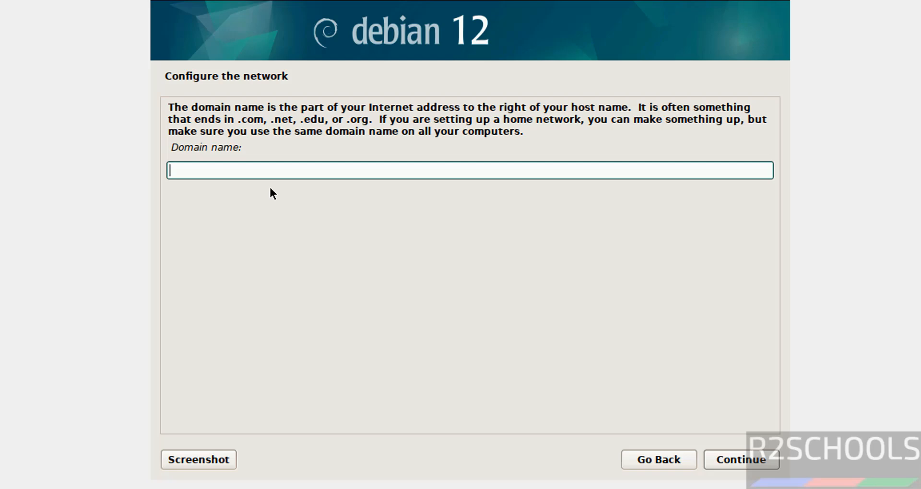
{"action": "left_click", "coordinate": [744, 456]}
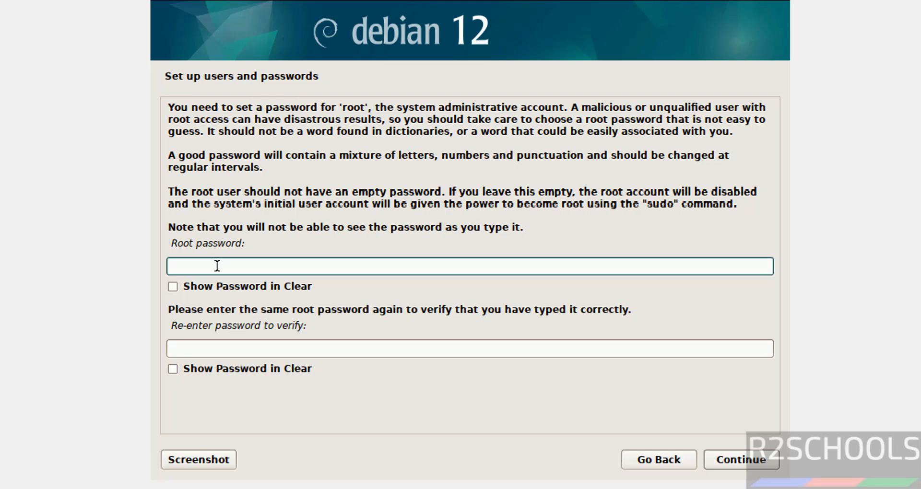
Enter and confirm the root password.
{"action": "type", "text": "admin@123"}
{"action": "key", "text": "Tab"}
{"action": "key", "text": "Tab"}
{"action": "type", "text": "admin@123"}
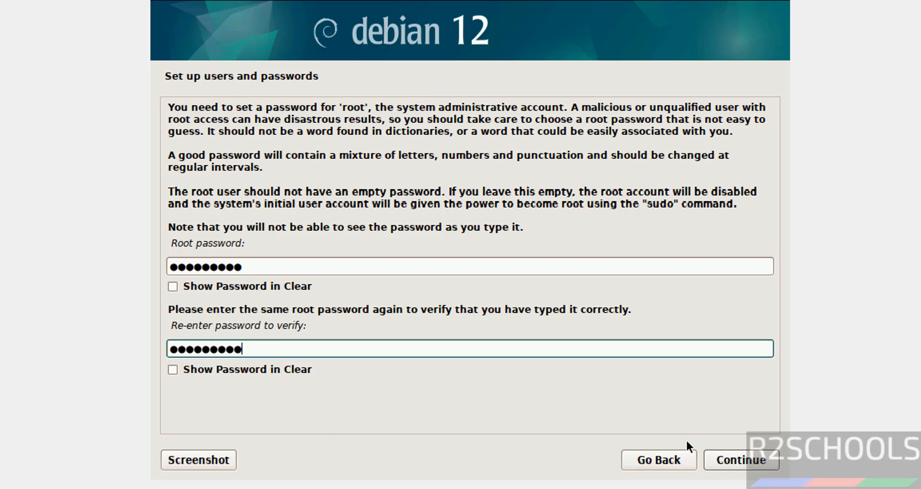
{"action": "left_click", "coordinate": [726, 452]}
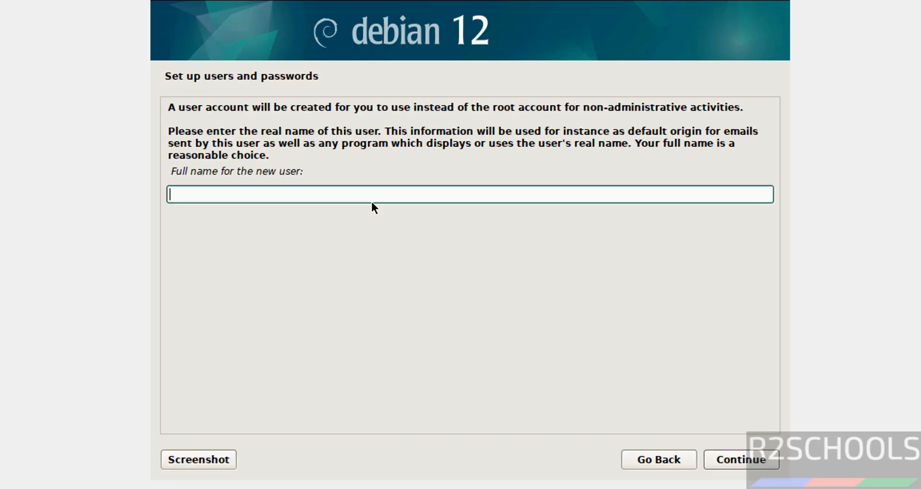
Create the user account: enter the full name, keep the suggested username, set a confirmed password.
{"action": "type", "text": "r2schools"}
{"action": "left_click", "coordinate": [742, 457]}
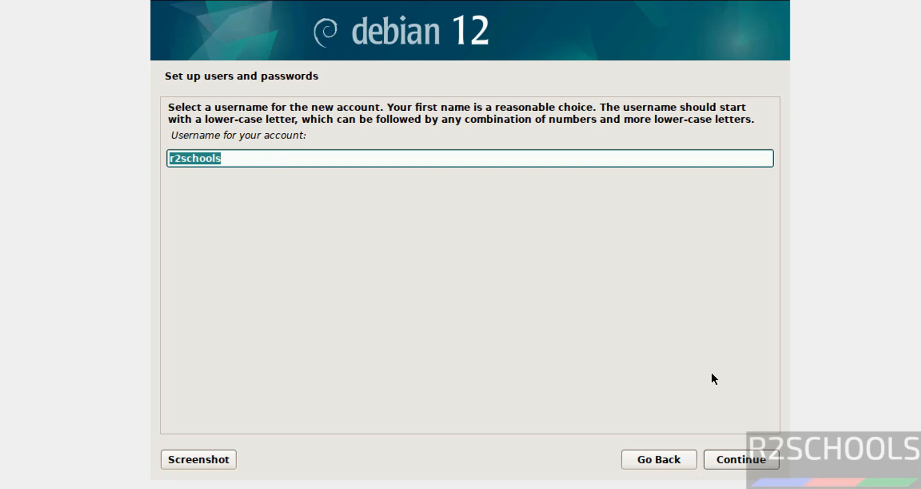
{"action": "left_click", "coordinate": [755, 461]}
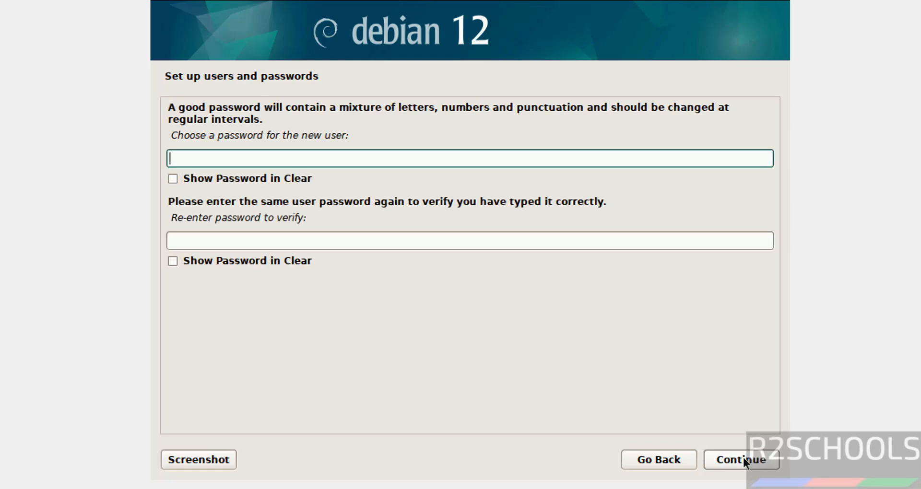
{"action": "type", "text": "123456"}
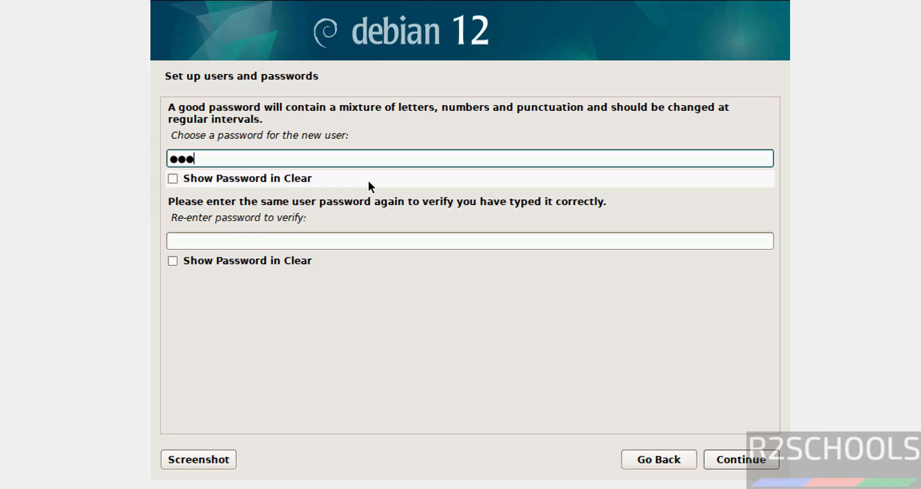
{"action": "type", "text": "789"}
{"action": "key", "text": "Tab"}
{"action": "key", "text": "Tab"}
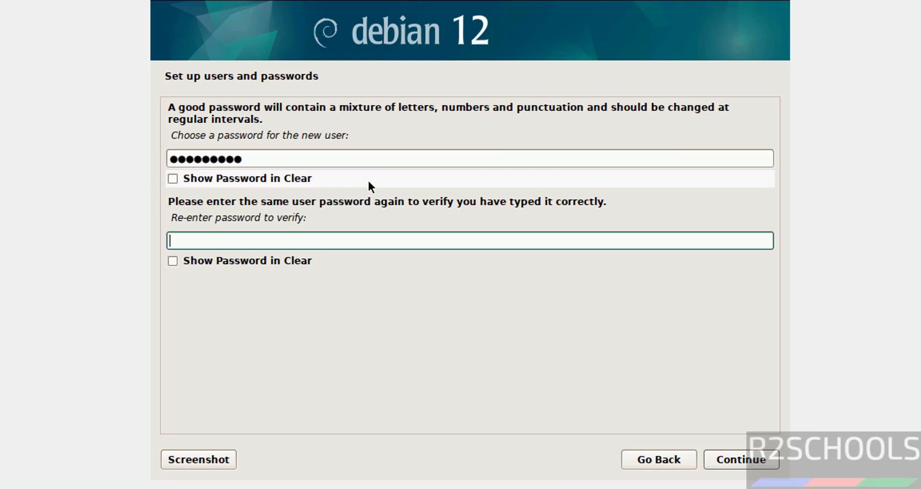
{"action": "type", "text": "123456789"}
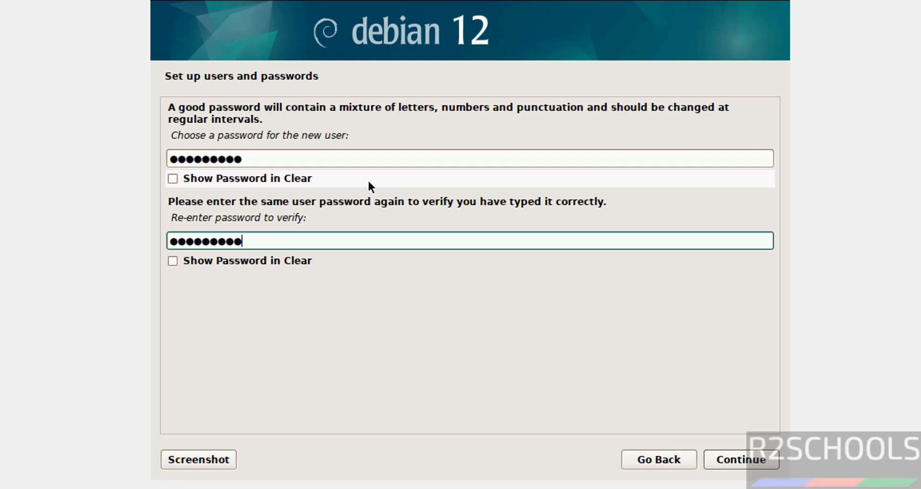
{"action": "left_click", "coordinate": [758, 466]}
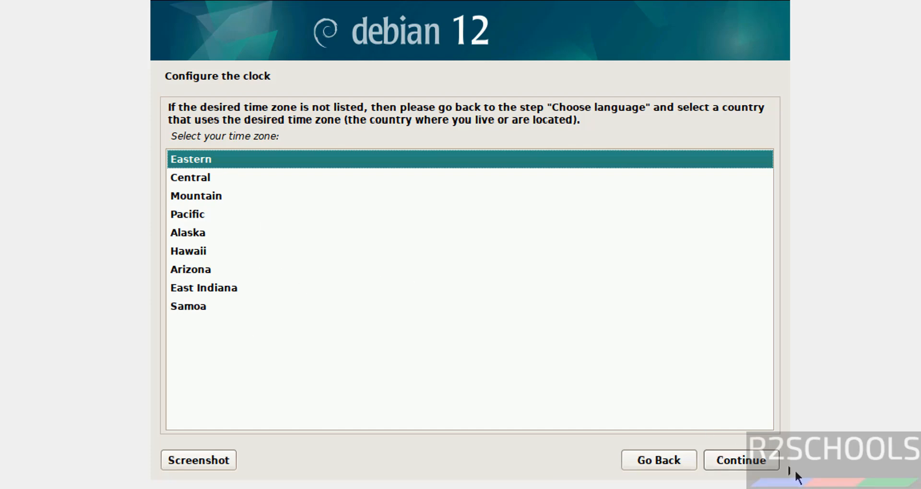
Keep Eastern time and guided-partition the whole 107.4 GB disk with all files in one partition.
{"action": "left_click", "coordinate": [767, 461]}
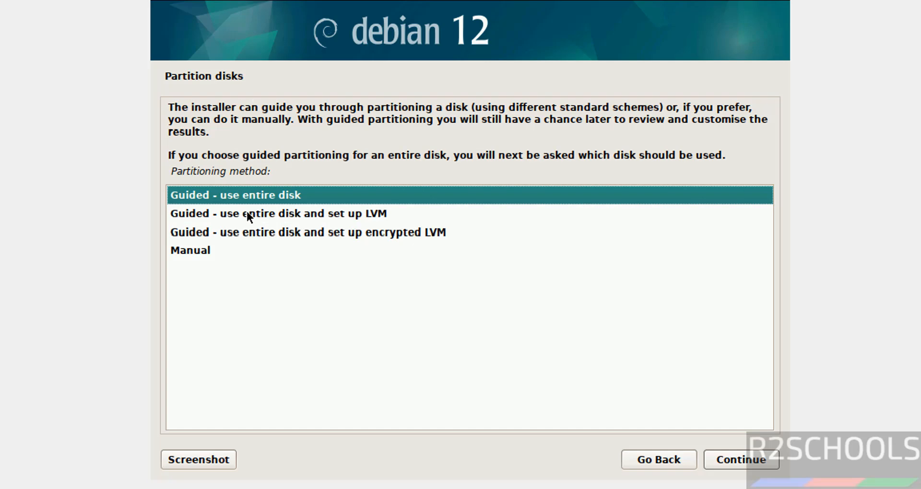
{"action": "left_click", "coordinate": [737, 460]}
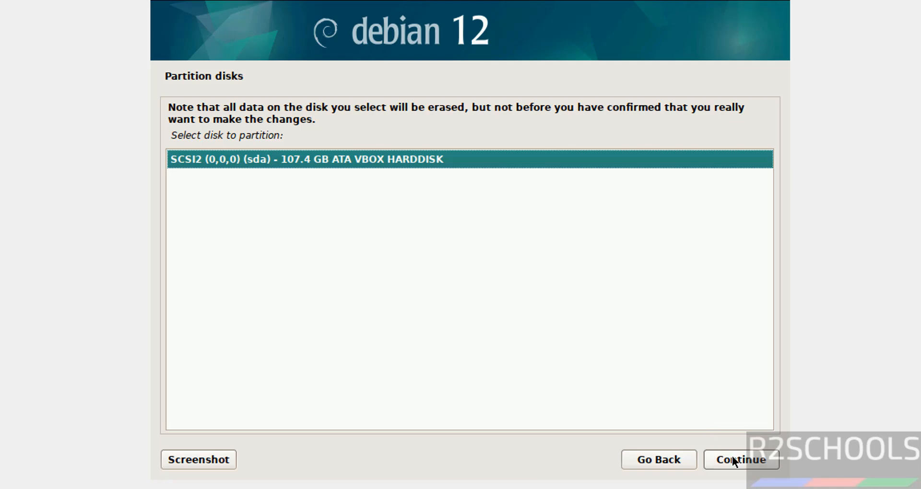
{"action": "left_click", "coordinate": [733, 460]}
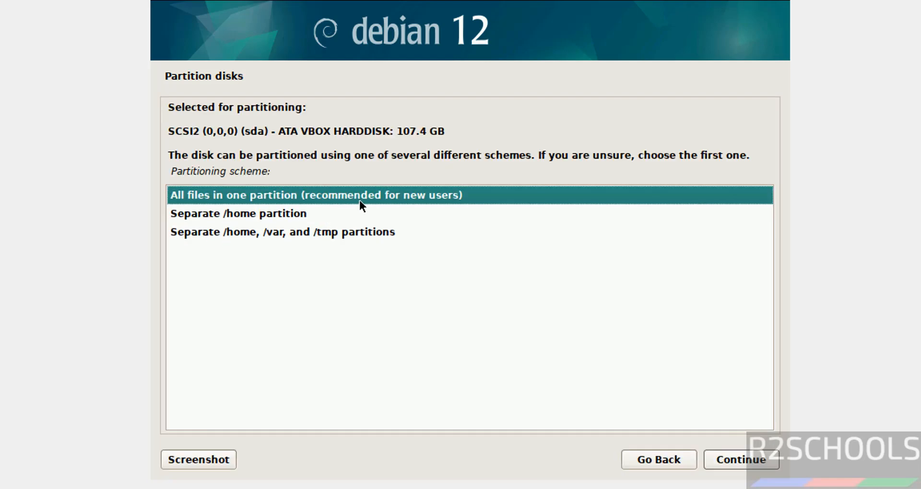
{"action": "left_click", "coordinate": [761, 464]}
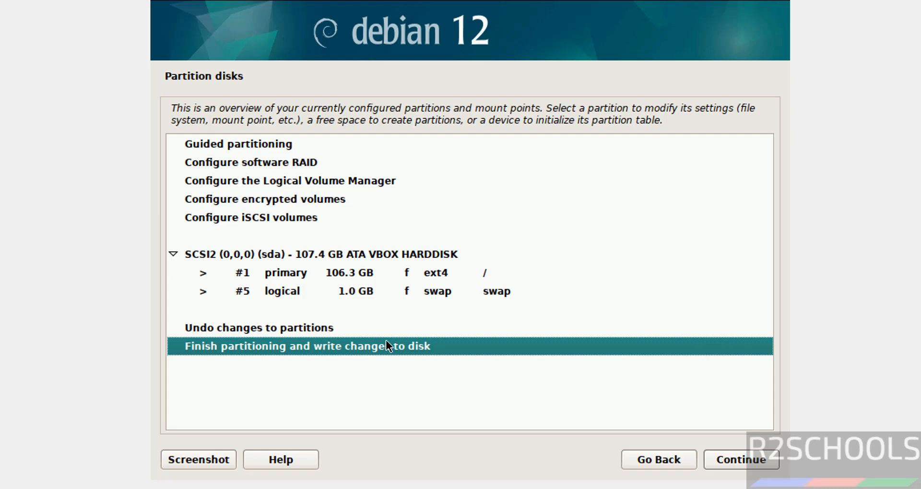
Finish partitioning and confirm writing the changes to disk.
{"action": "left_click", "coordinate": [741, 461]}
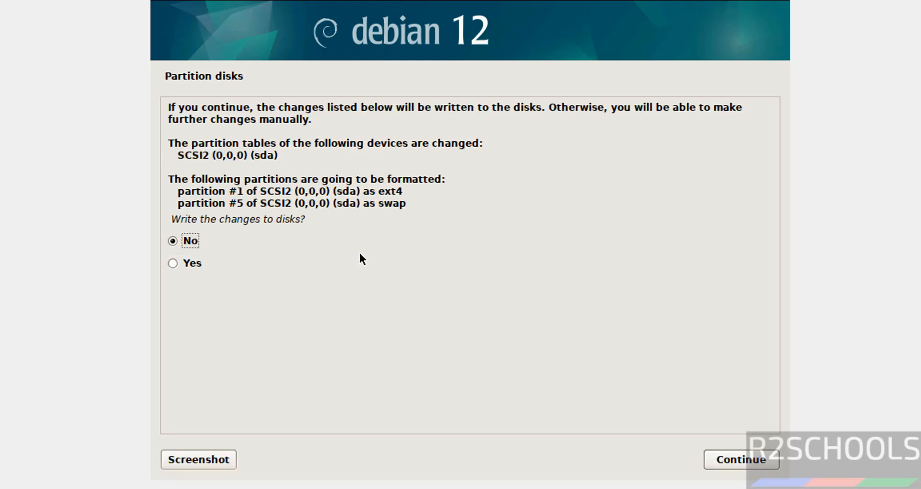
{"action": "left_click", "coordinate": [190, 264]}
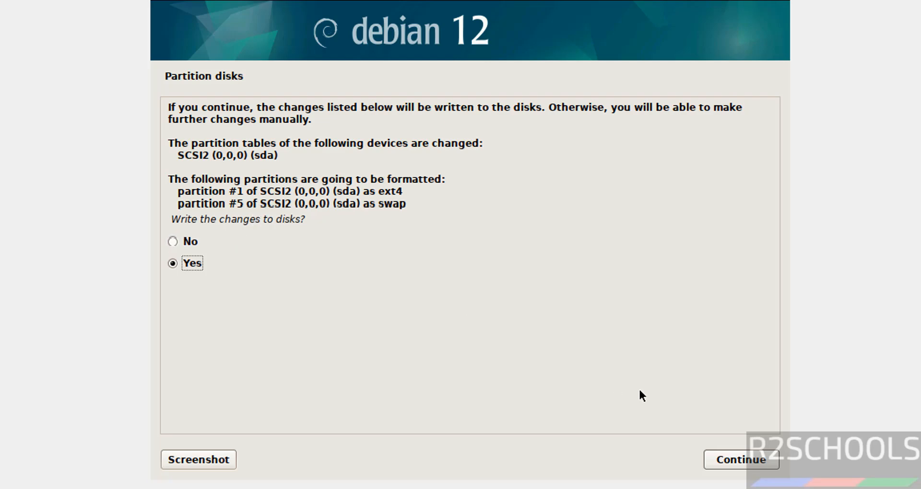
{"action": "left_click", "coordinate": [742, 461]}
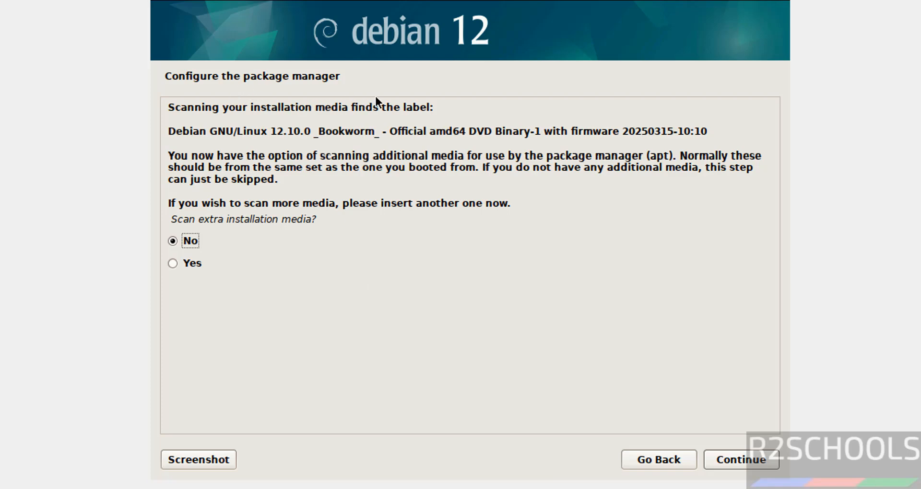
Answer the package manager prompts: no extra media, no network mirror, and no popularity-contest survey.
{"action": "left_click", "coordinate": [260, 269]}
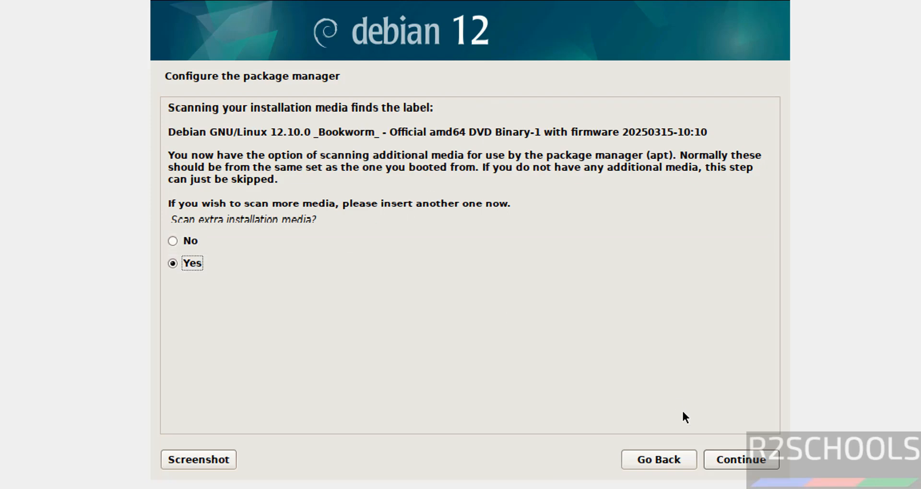
{"action": "left_click", "coordinate": [741, 460]}
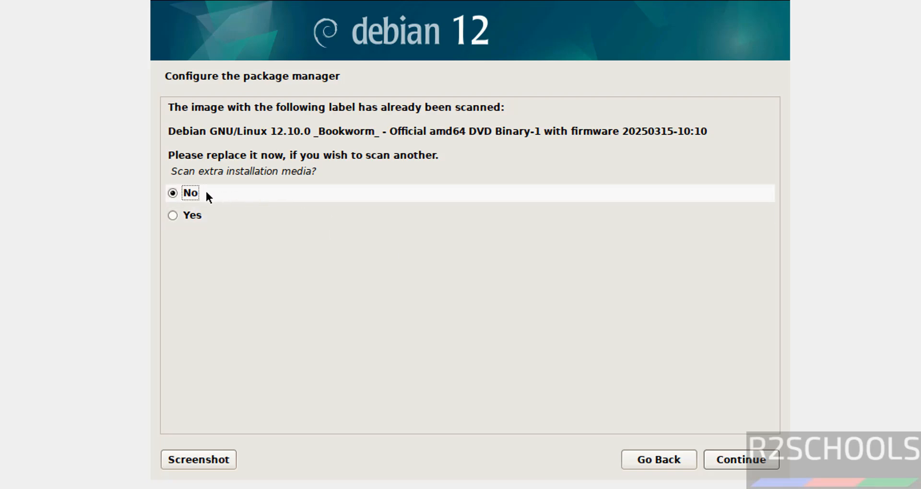
{"action": "left_click", "coordinate": [742, 466]}
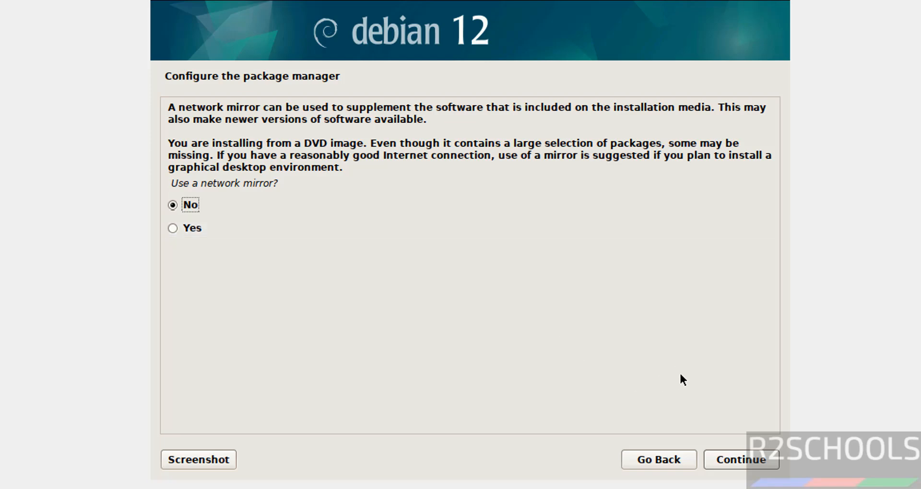
{"action": "left_click", "coordinate": [729, 459]}
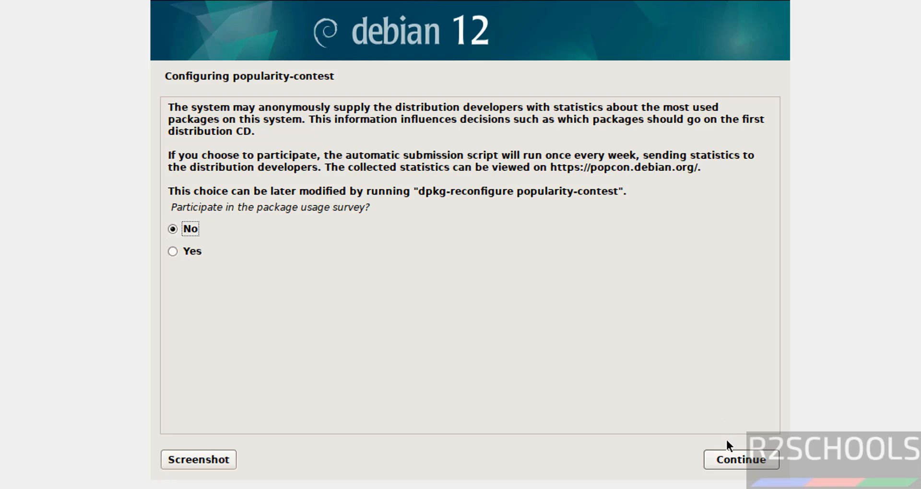
{"action": "left_click", "coordinate": [727, 464]}
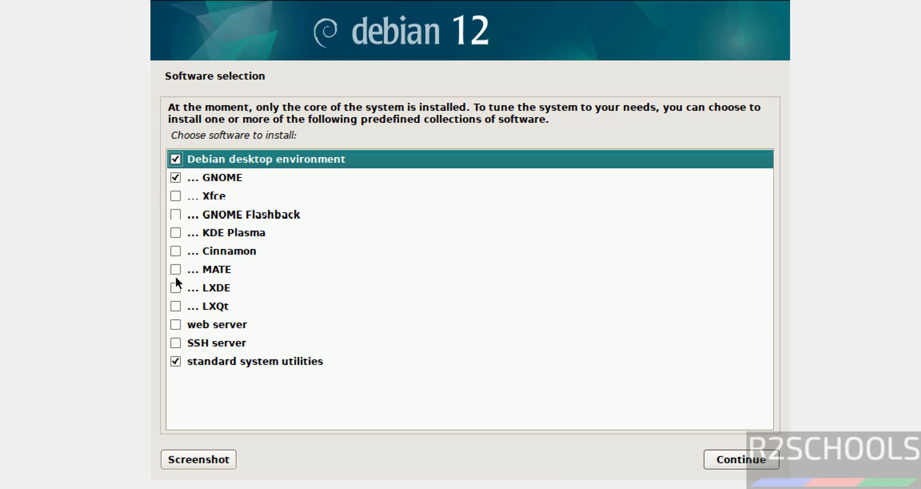
Add SSH server and web server alongside GNOME and standard utilities, then start the software install.
{"action": "left_click", "coordinate": [176, 343]}
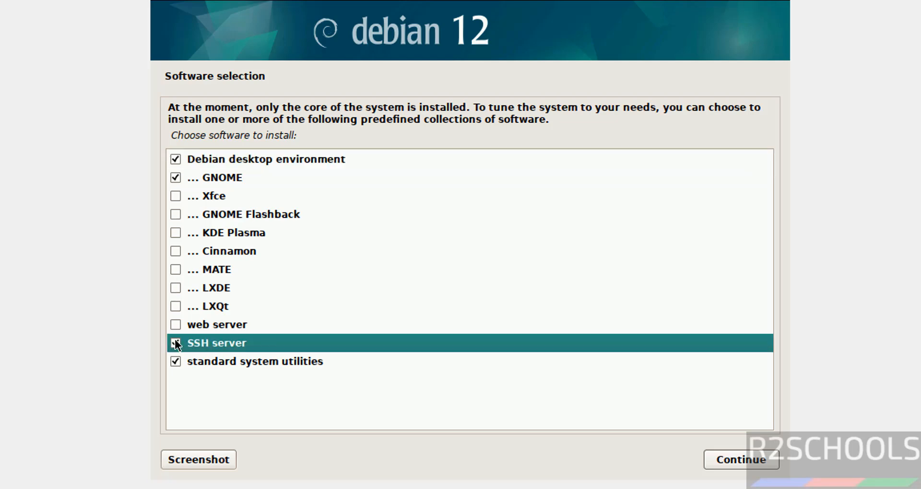
{"action": "left_click", "coordinate": [176, 325]}
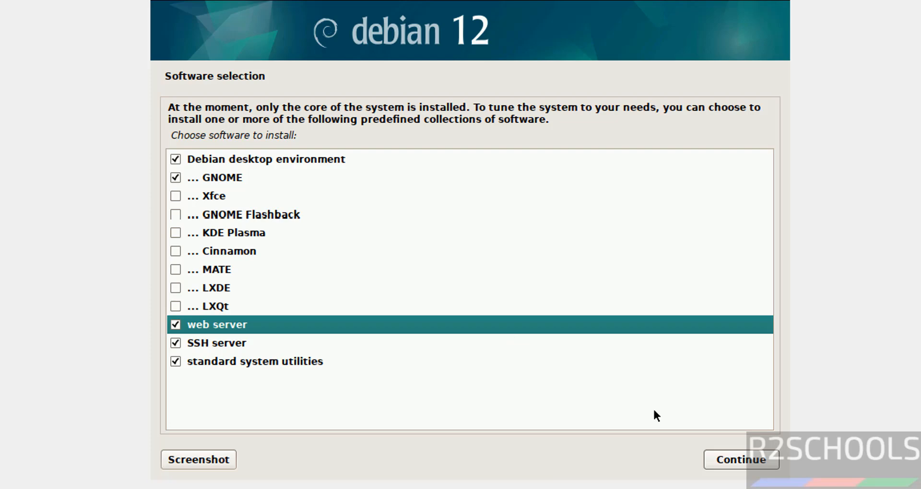
{"action": "left_click", "coordinate": [728, 460]}
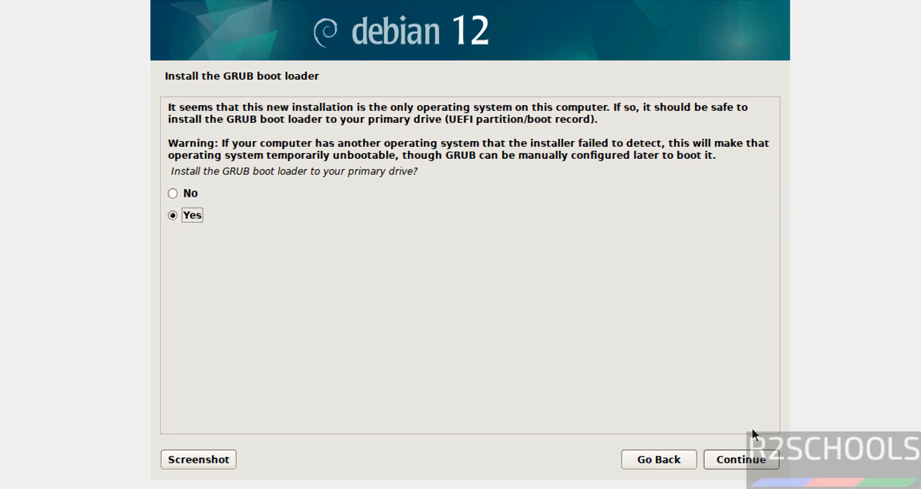
Confirm GRUB installation and choose /dev/sda as the boot loader device.
{"action": "left_click", "coordinate": [746, 462]}
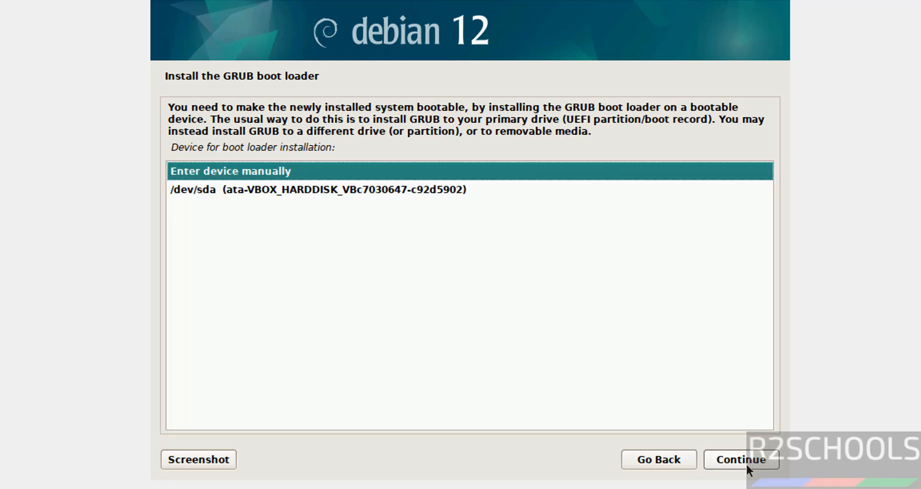
{"action": "left_click", "coordinate": [372, 193]}
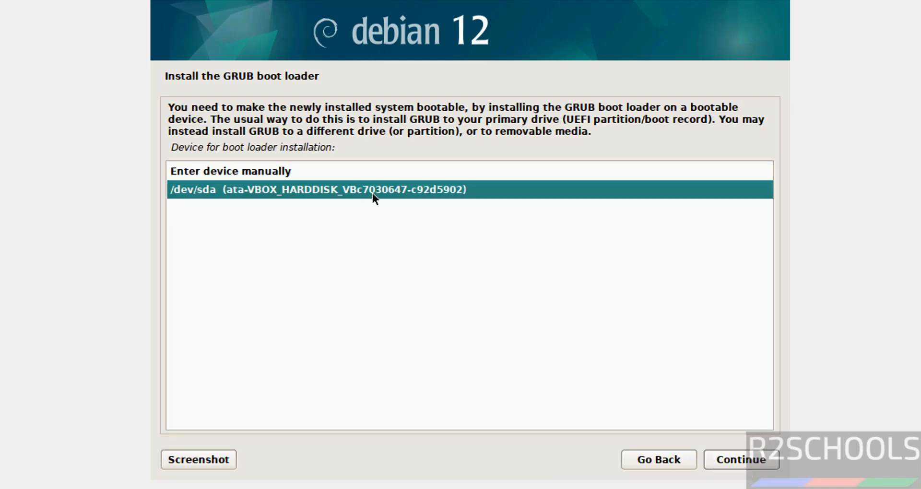
{"action": "left_click", "coordinate": [742, 464]}
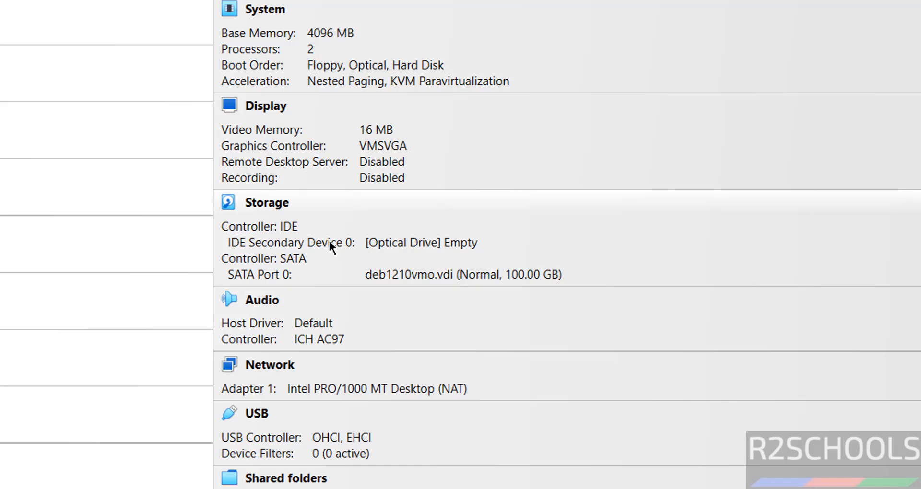
Leave the VM's optical drive empty and continue to reboot into the installed Debian system.
{"action": "left_click", "coordinate": [454, 246]}
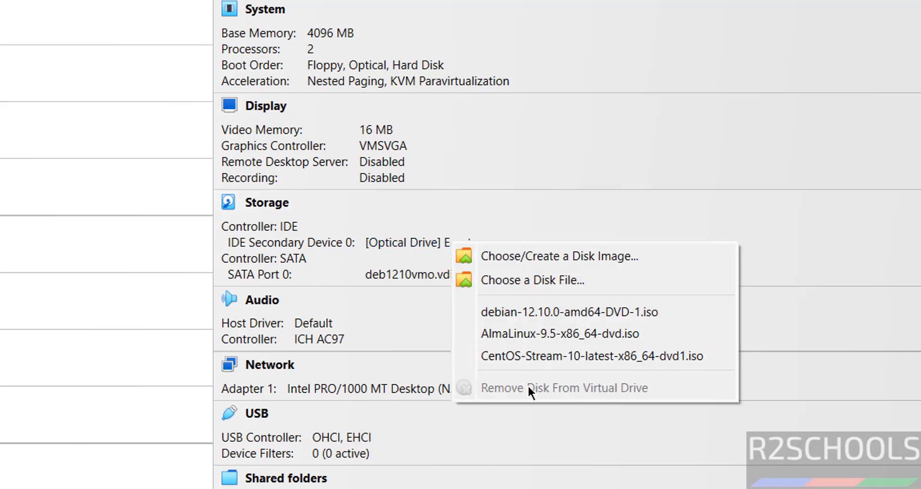
{"action": "key", "text": "Escape"}
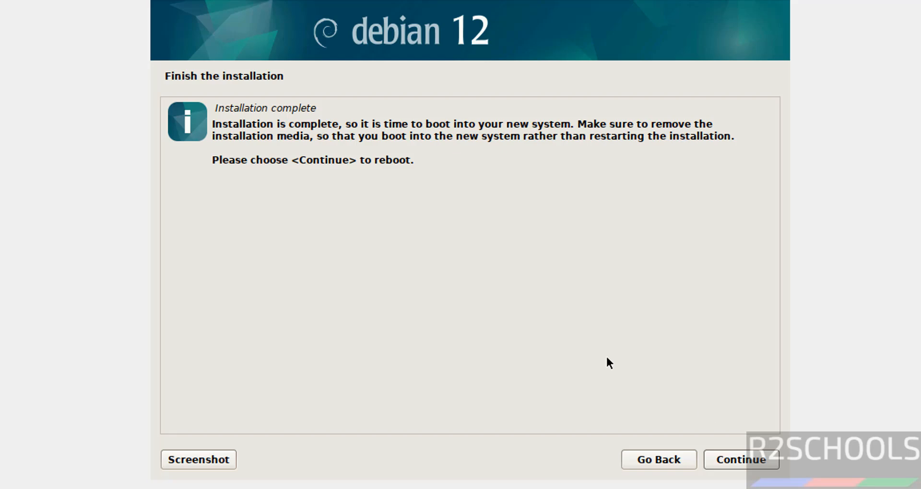
{"action": "left_click", "coordinate": [732, 463]}
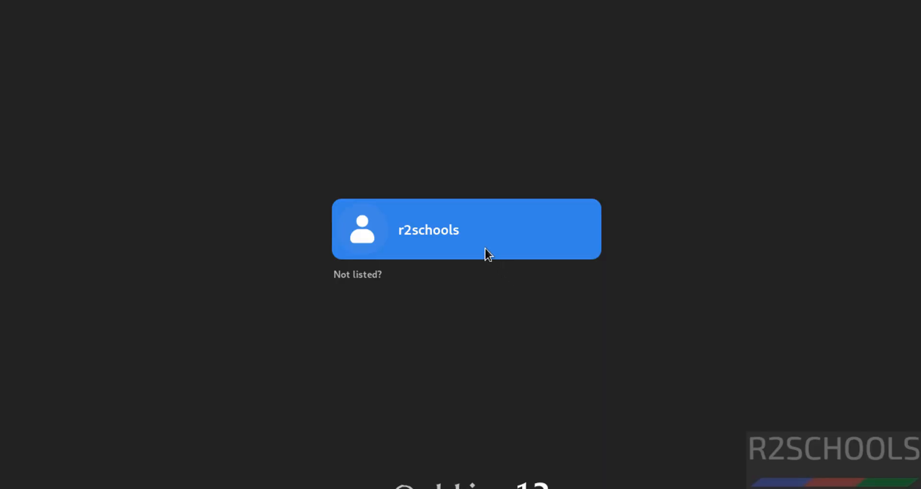
Log in to the GNOME desktop with the user account's password.
{"action": "left_click", "coordinate": [485, 249]}
{"action": "type", "text": "•••••"}
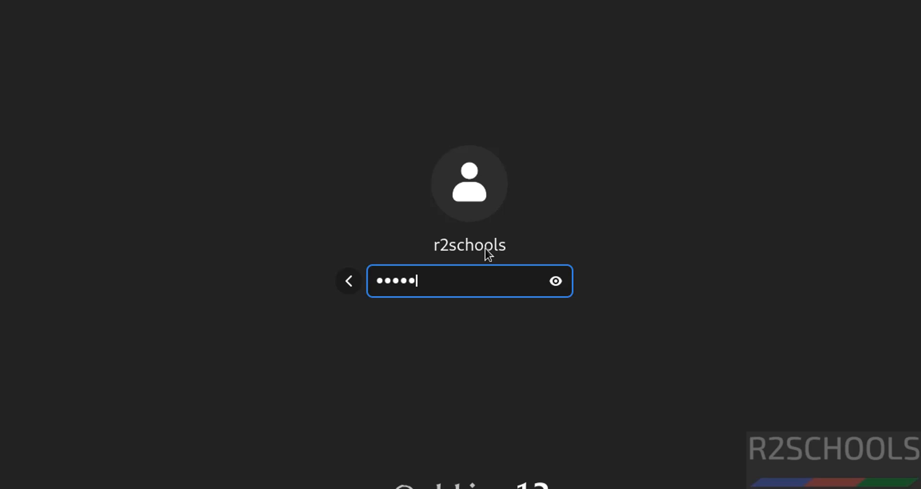
{"action": "type", "text": "•••••"}
{"action": "key", "text": "Return"}
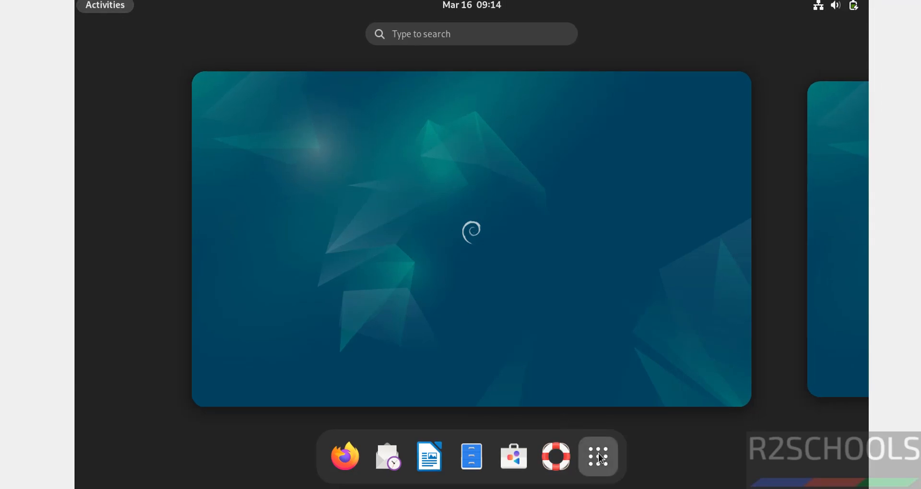
Launch Terminal, move its window to the upper left, and open its Preferences.
{"action": "left_click", "coordinate": [599, 458]}
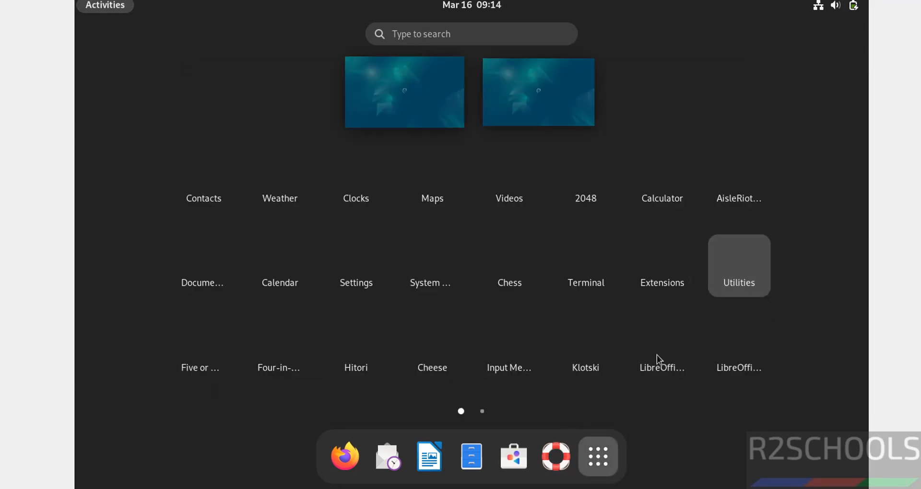
{"action": "left_click", "coordinate": [598, 280]}
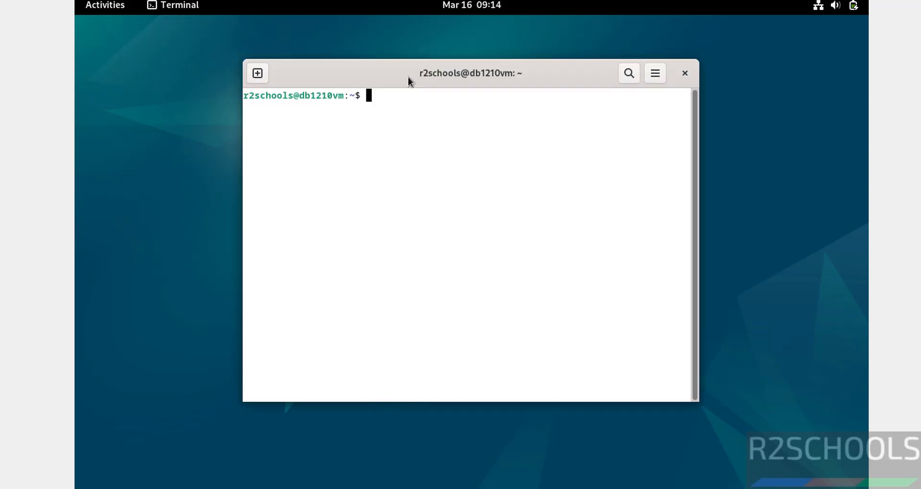
{"action": "left_click_drag", "start_coordinate": [403, 78], "coordinate": [271, 35]}
{"action": "left_click", "coordinate": [537, 37]}
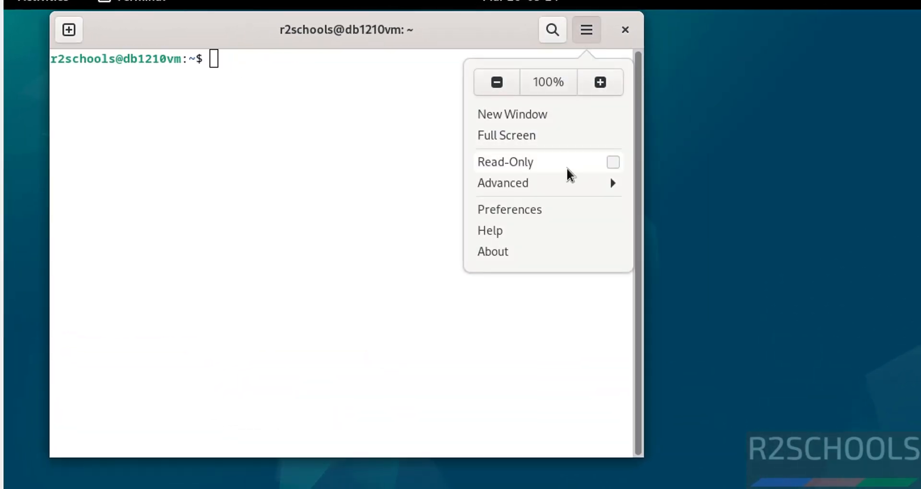
{"action": "left_click", "coordinate": [539, 202]}
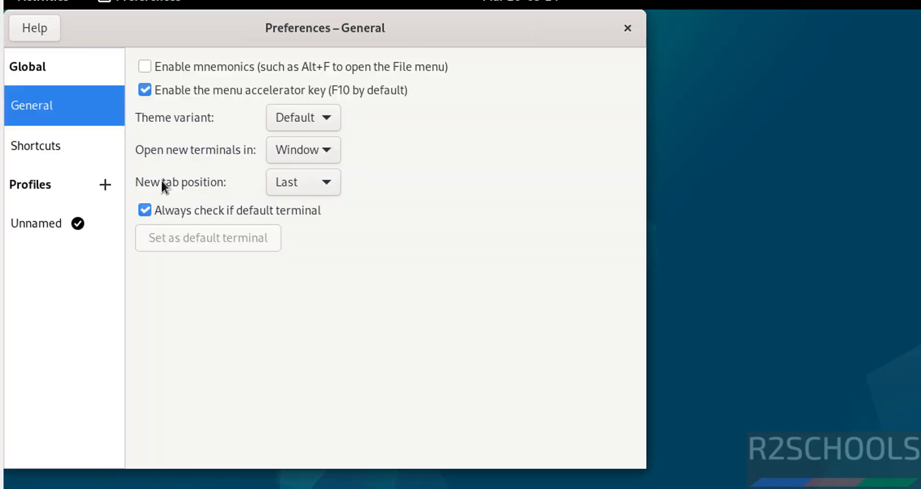
Give the Unnamed profile a custom Monospace font at size 14.
{"action": "left_click", "coordinate": [41, 222]}
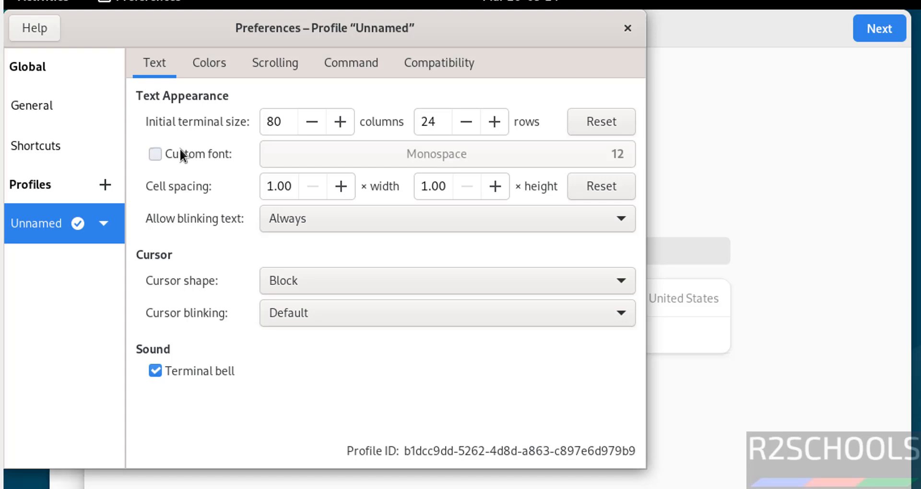
{"action": "left_click", "coordinate": [180, 151]}
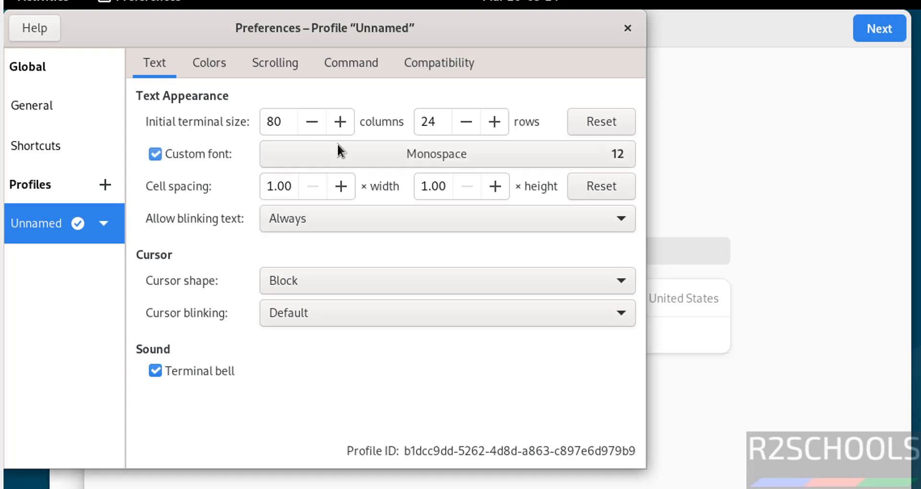
{"action": "left_click", "coordinate": [607, 154]}
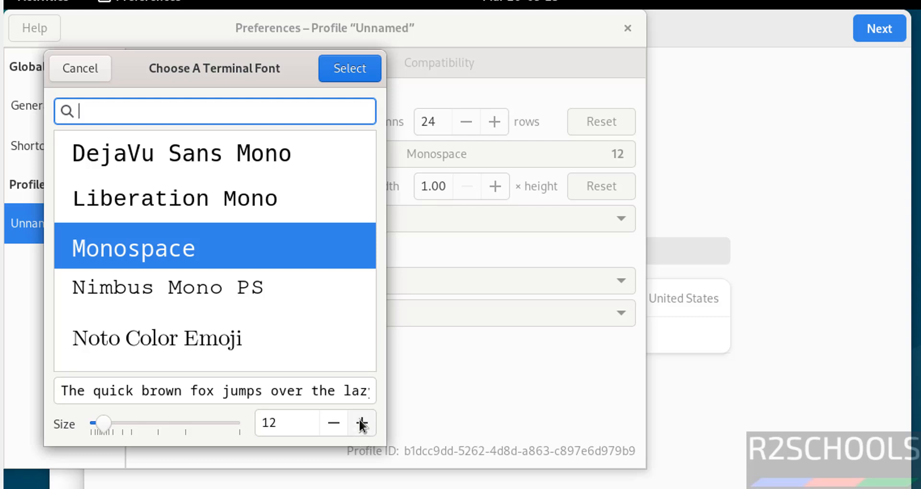
{"action": "double_click", "coordinate": [360, 434]}
{"action": "left_click", "coordinate": [350, 68]}
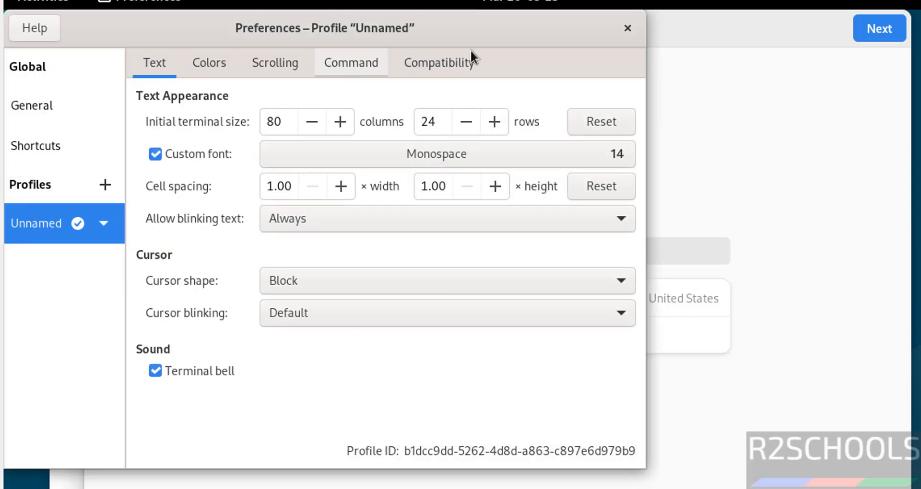
Close Preferences and bring the Terminal, then the Welcome setup screen, to the front.
{"action": "left_click", "coordinate": [628, 28]}
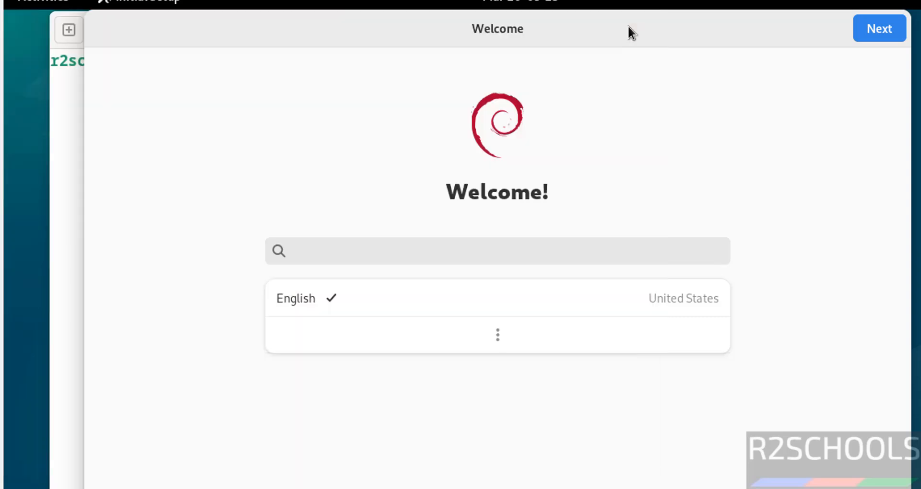
{"action": "left_click", "coordinate": [65, 155]}
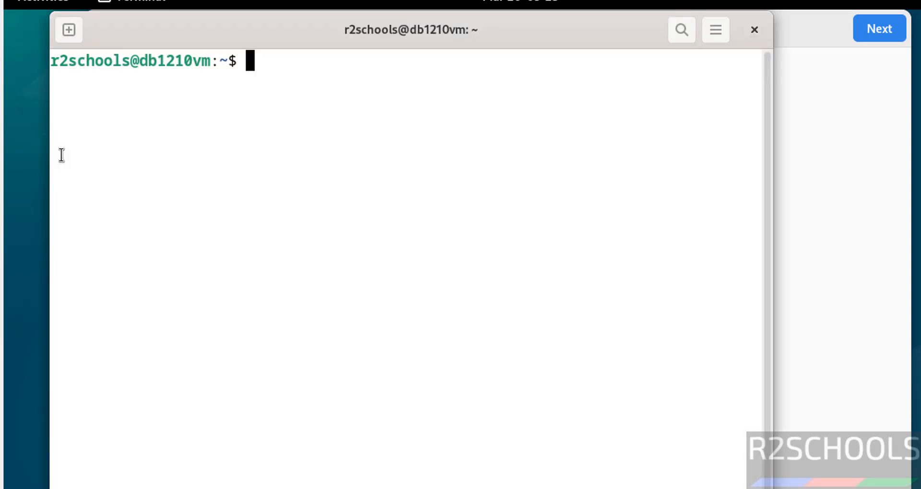
{"action": "left_click", "coordinate": [851, 121]}
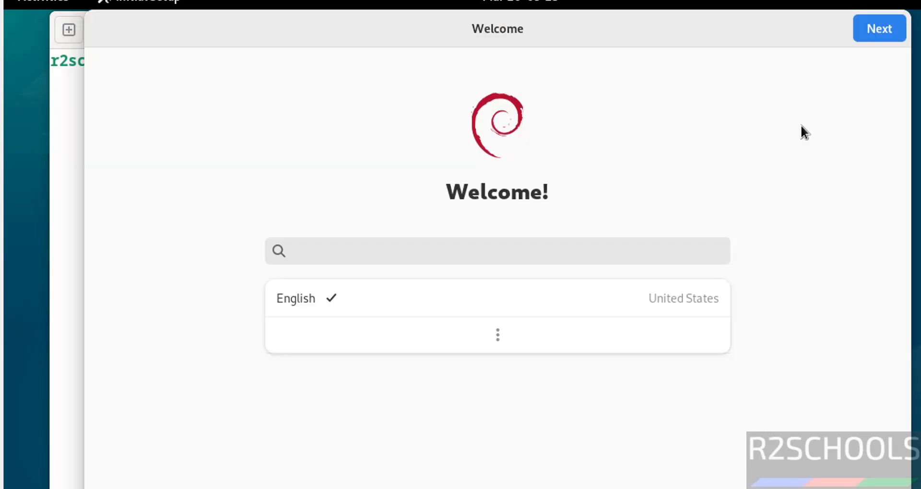
Accept English, the English (US) layout and location services on, then skip online accounts.
{"action": "left_click", "coordinate": [868, 24]}
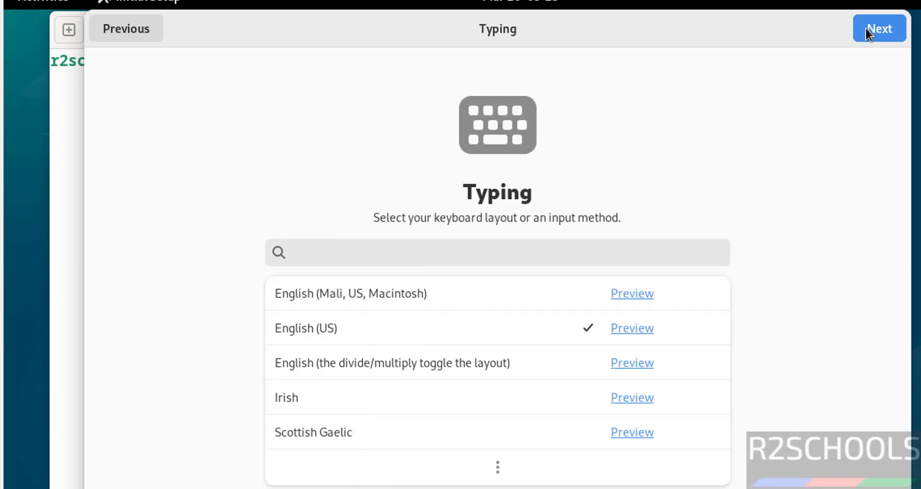
{"action": "left_click", "coordinate": [866, 28]}
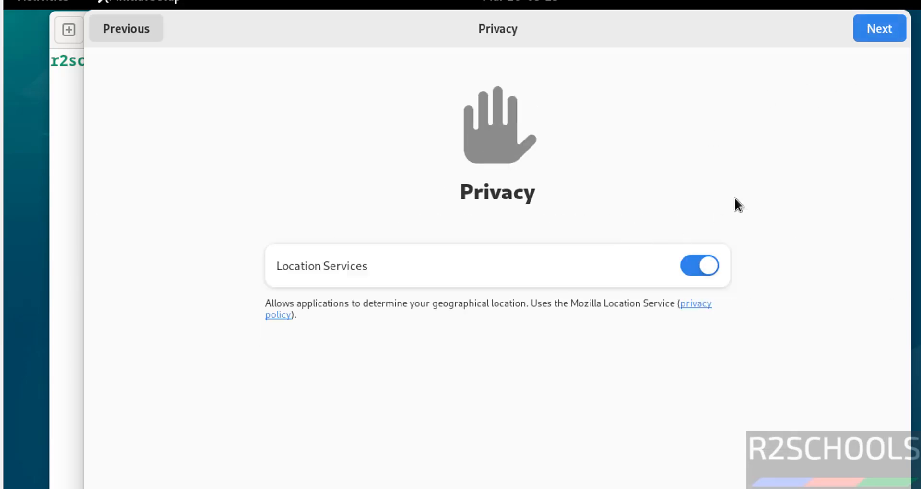
{"action": "left_click", "coordinate": [887, 28]}
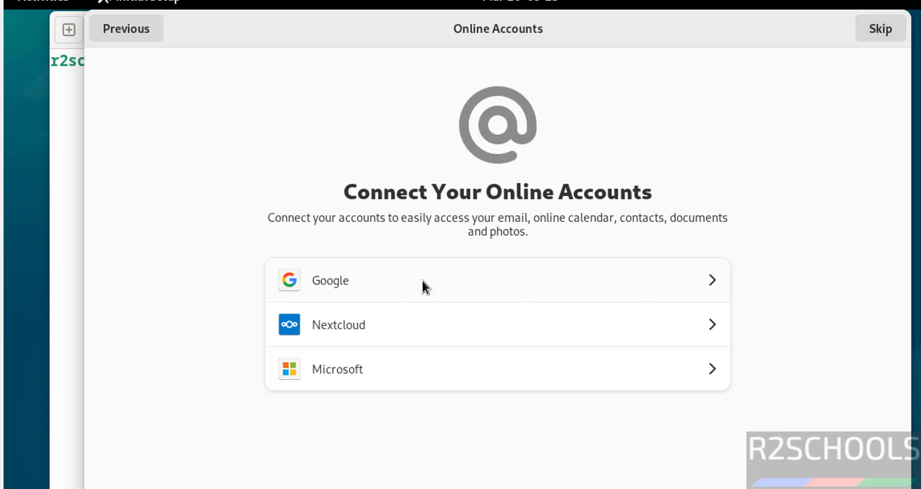
{"action": "left_click", "coordinate": [884, 29]}
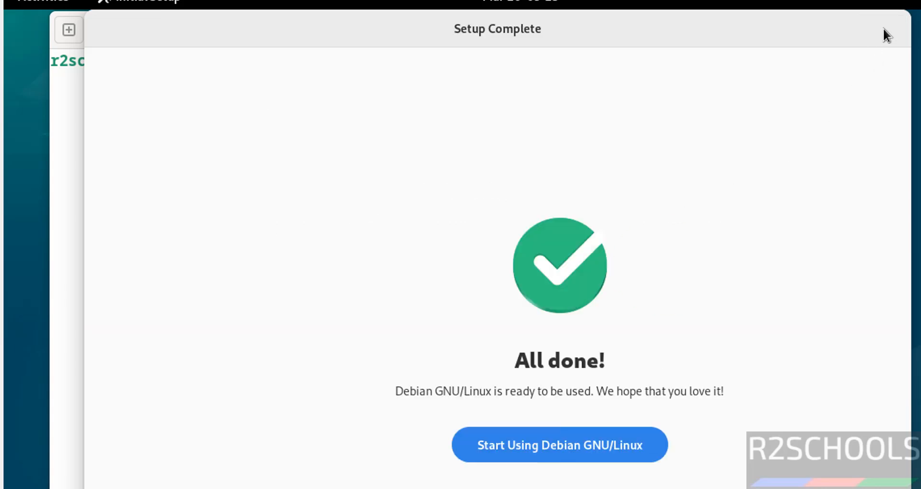
Finish initial setup and run more /etc/os-release to show the Debian 12 (bookworm) details.
{"action": "left_click", "coordinate": [450, 445]}
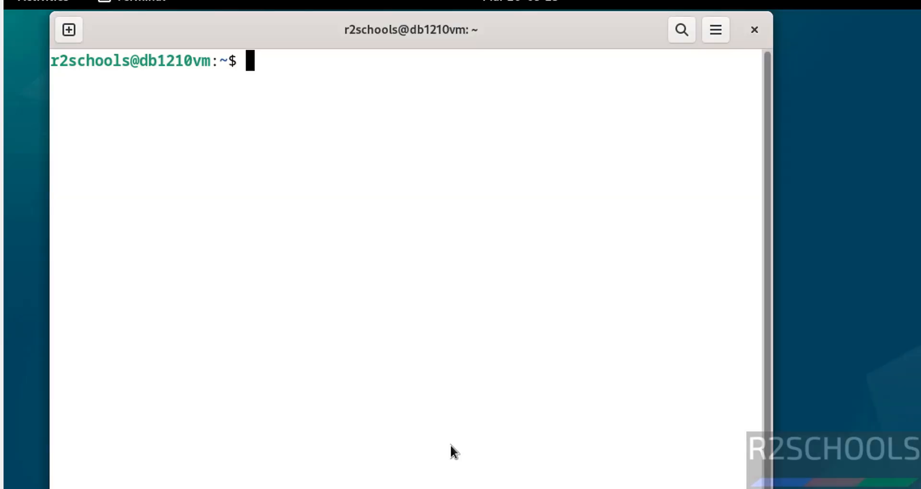
{"action": "type", "text": "mo"}
{"action": "key", "text": "BackSpace"}
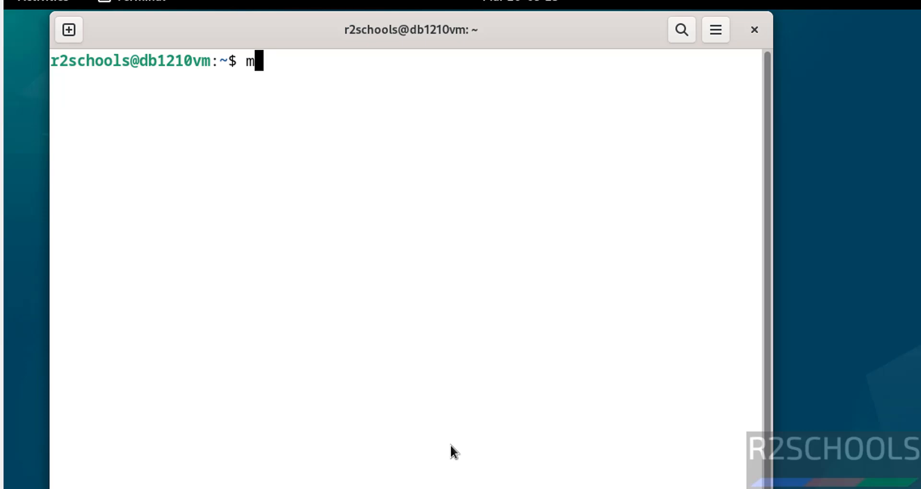
{"action": "type", "text": "ore /e"}
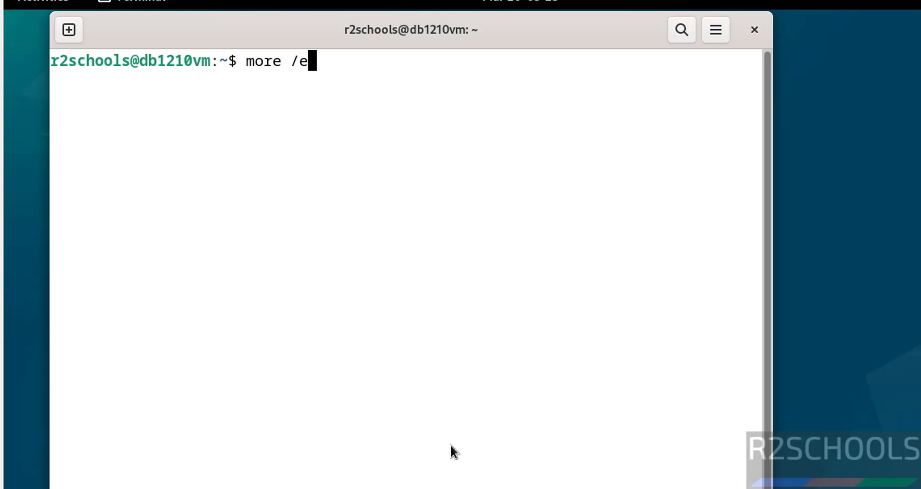
{"action": "type", "text": "tc/os-r"}
{"action": "key", "text": "Tab"}
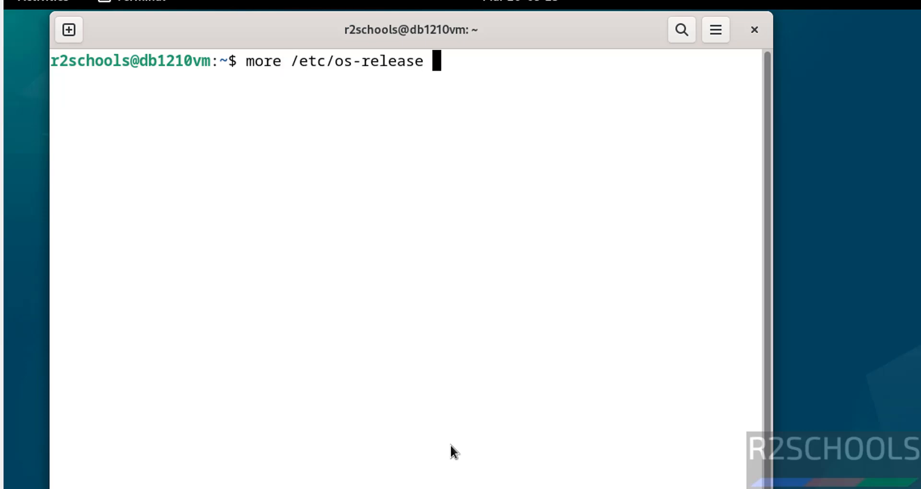
{"action": "key", "text": "Return"}
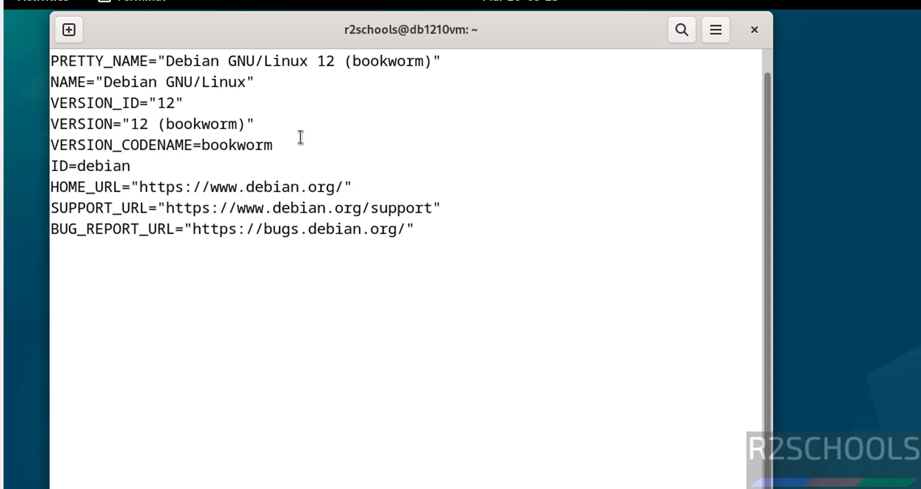
Clear the terminal screen with Ctrl+L, leaving an empty prompt.
{"action": "key", "text": "ctrl+l"}
{"action": "type", "text": "s"}
{"action": "key", "text": "BackSpace"}
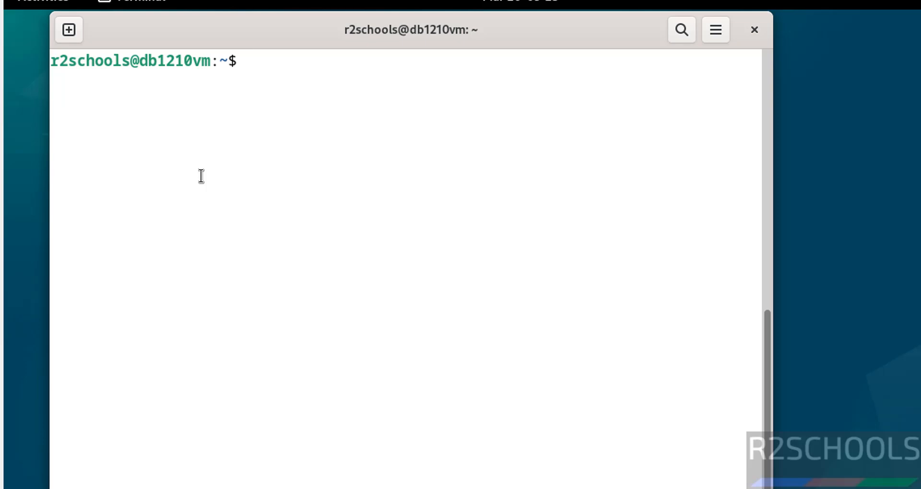
Run sudo apt update && sudo apt upgrade as the regular user, entering the password.
{"action": "type", "text": "sudo apt upd"}
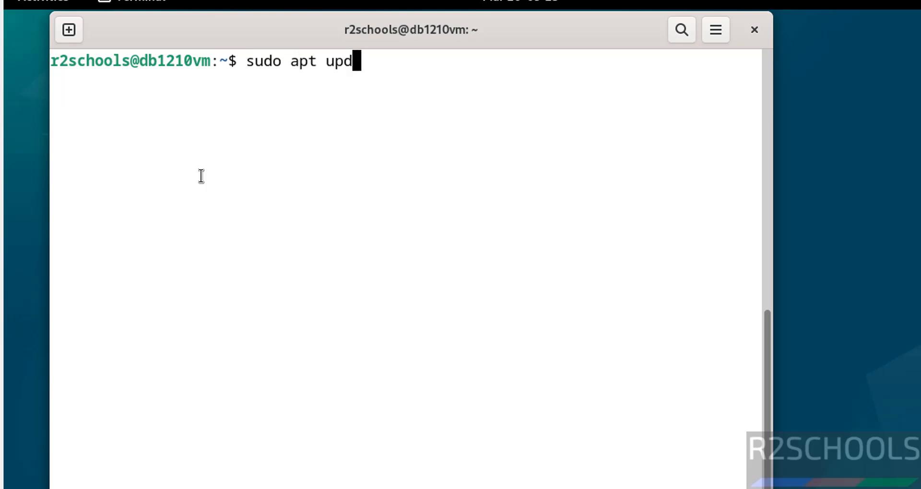
{"action": "type", "text": "ate &&"}
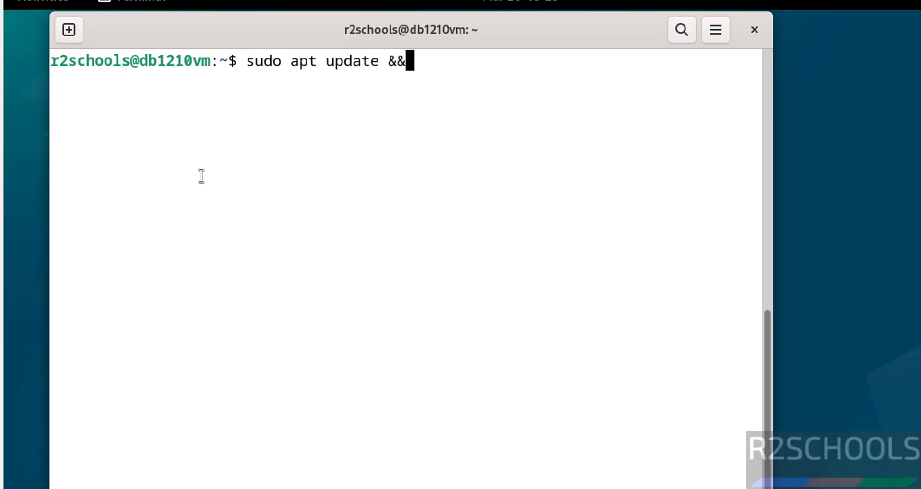
{"action": "type", "text": " sudo apt upgrade"}
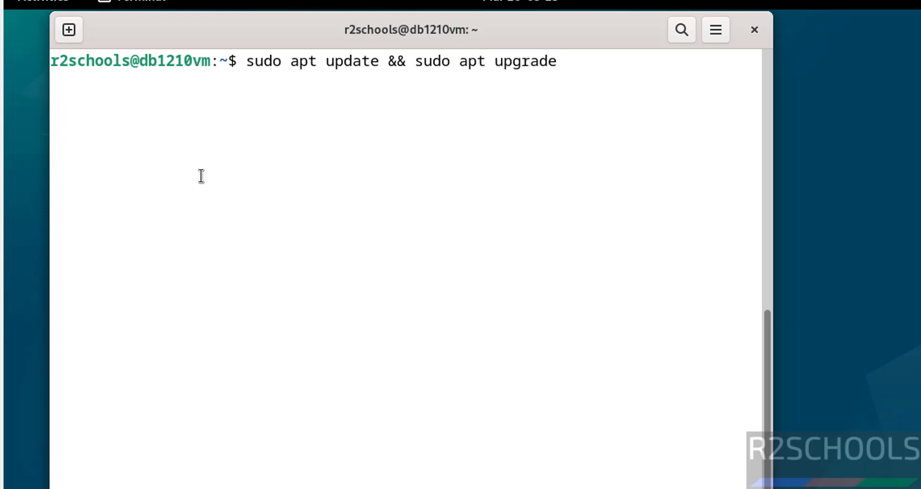
{"action": "key", "text": "Return"}
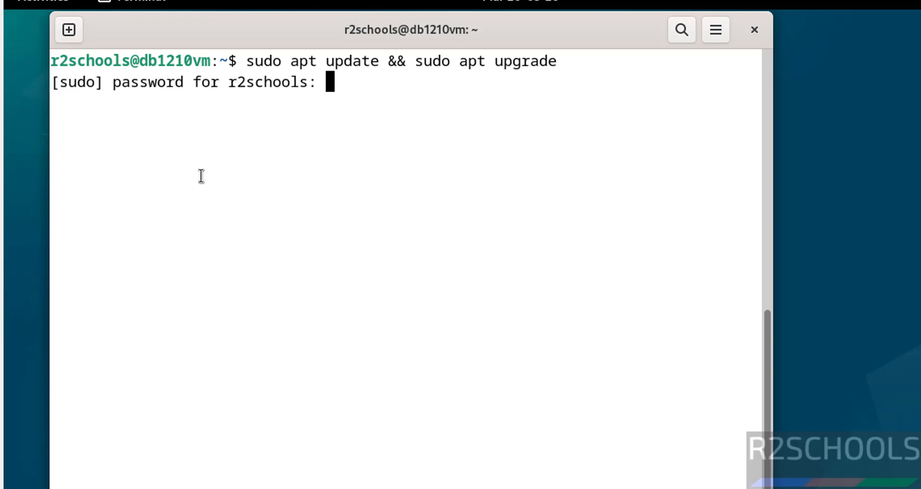
{"action": "key", "text": "Return"}
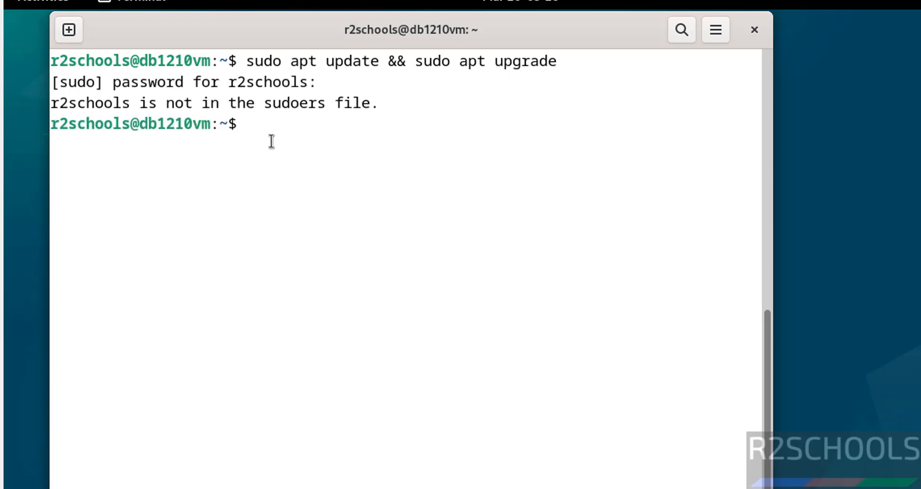
Switch to root with su and the root password.
{"action": "type", "text": "su"}
{"action": "key", "text": "Return"}
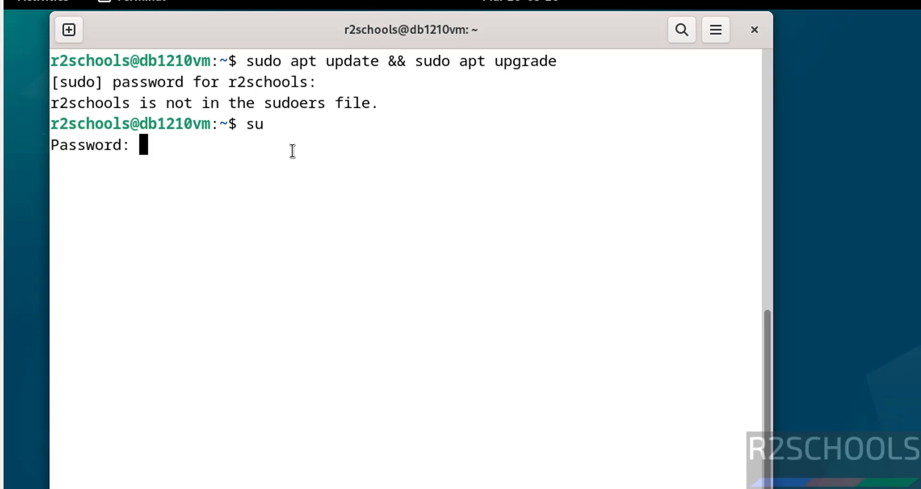
{"action": "key", "text": "Return"}
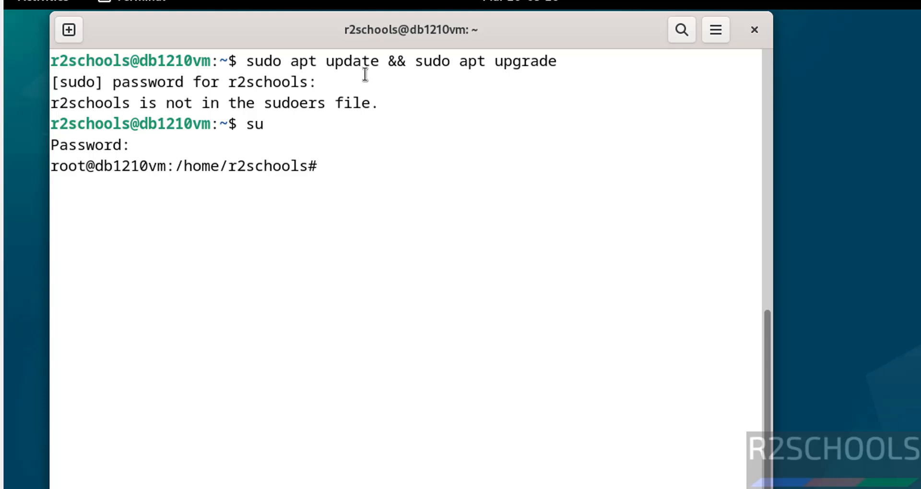
As root, run sudo apt update && sudo upgrade, which fails on the CD-ROM repository.
{"action": "type", "text": "sudo"}
{"action": "key", "text": "BackSpace"}
{"action": "key", "text": "BackSpace"}
{"action": "key", "text": "BackSpace"}
{"action": "key", "text": "BackSpace"}
{"action": "key", "text": "BackSpace"}
{"action": "type", "text": "sudo apt "}
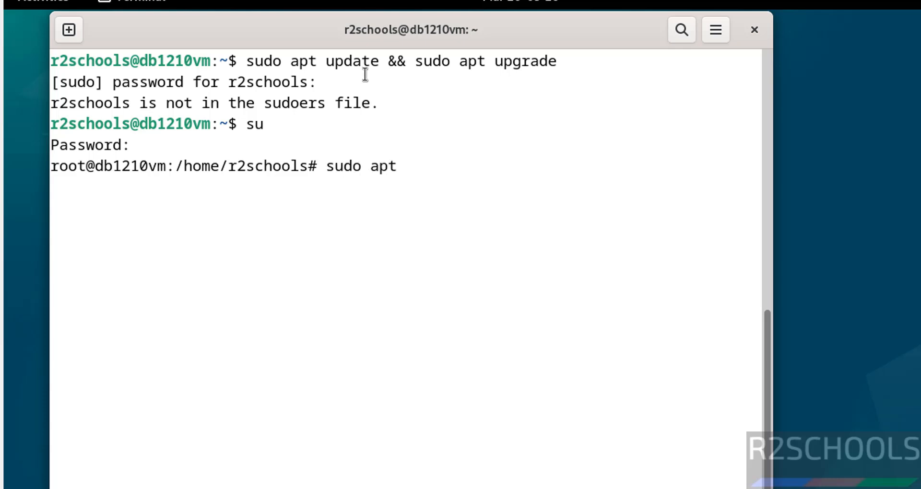
{"action": "type", "text": "update && "}
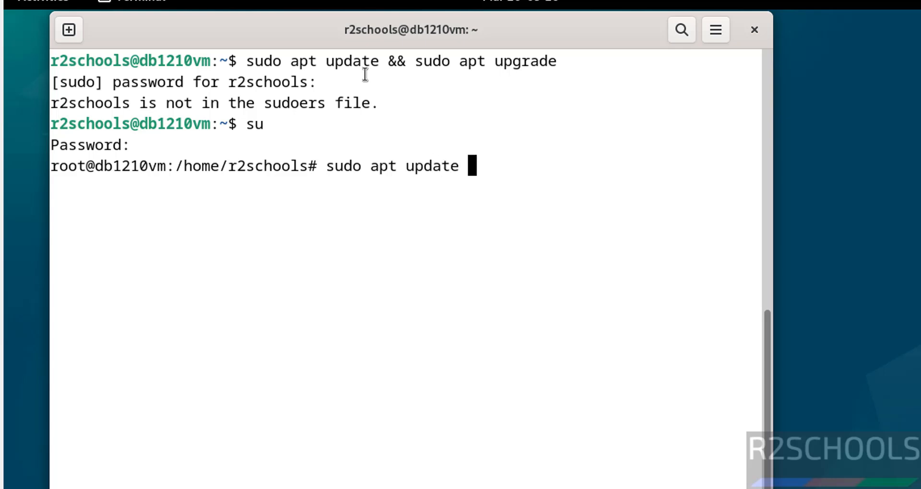
{"action": "type", "text": "sudp"}
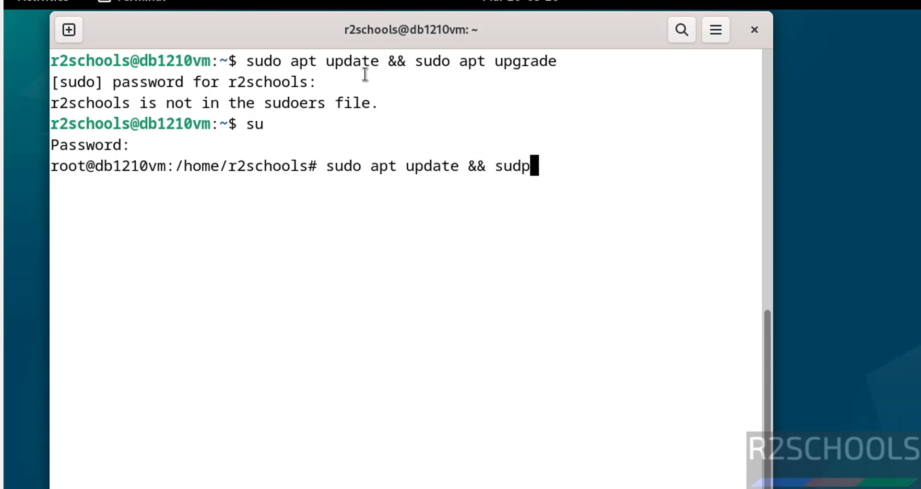
{"action": "key", "text": "BackSpace"}
{"action": "key", "text": "BackSpace"}
{"action": "type", "text": "o a"}
{"action": "key", "text": "BackSpace"}
{"action": "key", "text": "BackSpace"}
{"action": "type", "text": "upgrade"}
{"action": "key", "text": "Return"}
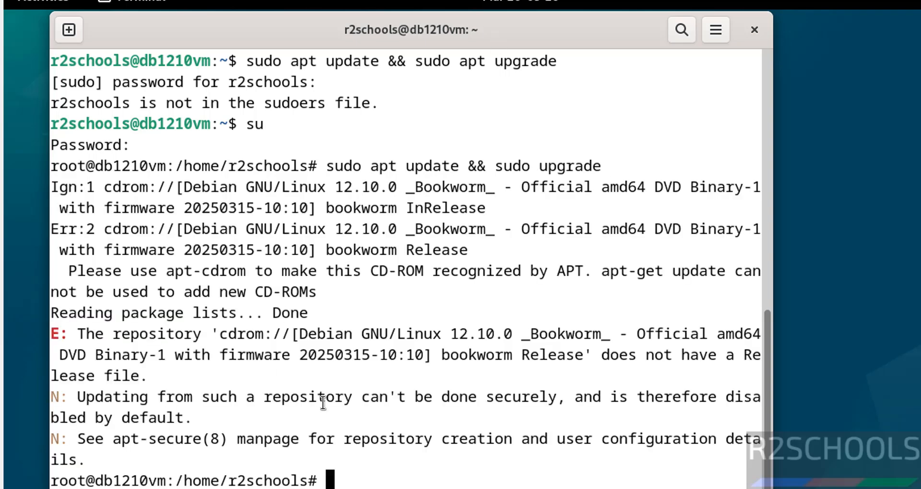
Return to the Terminal and open /etc/apt/sources.list in vi with sudo.
{"action": "left_click", "coordinate": [46, 2]}
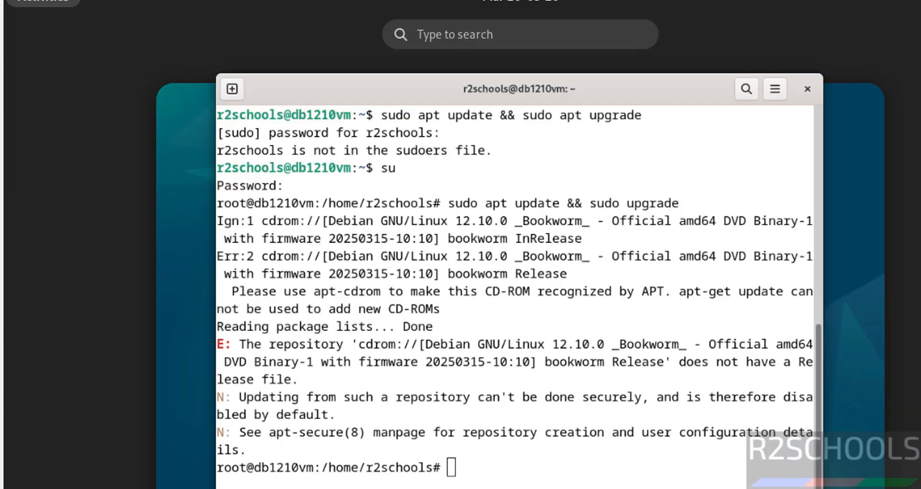
{"action": "left_click", "coordinate": [314, 488]}
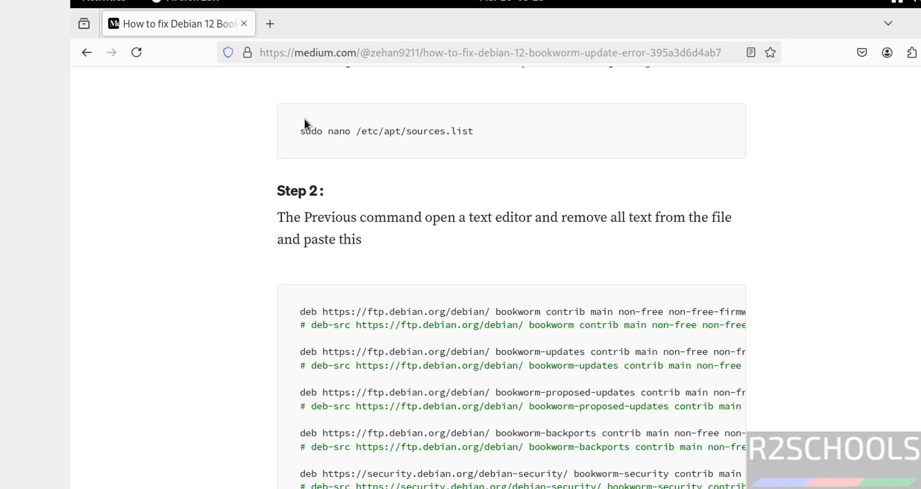
{"action": "key", "text": "alt+Tab"}
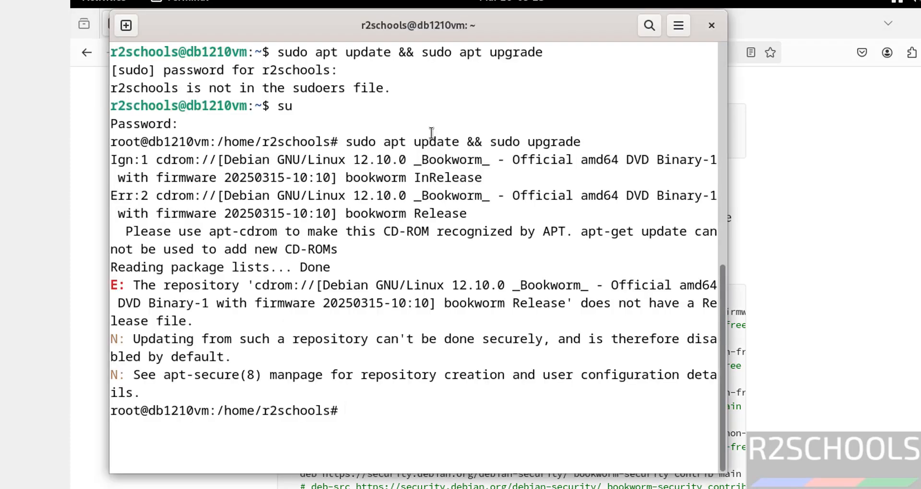
{"action": "type", "text": "sudo vi /etc/a"}
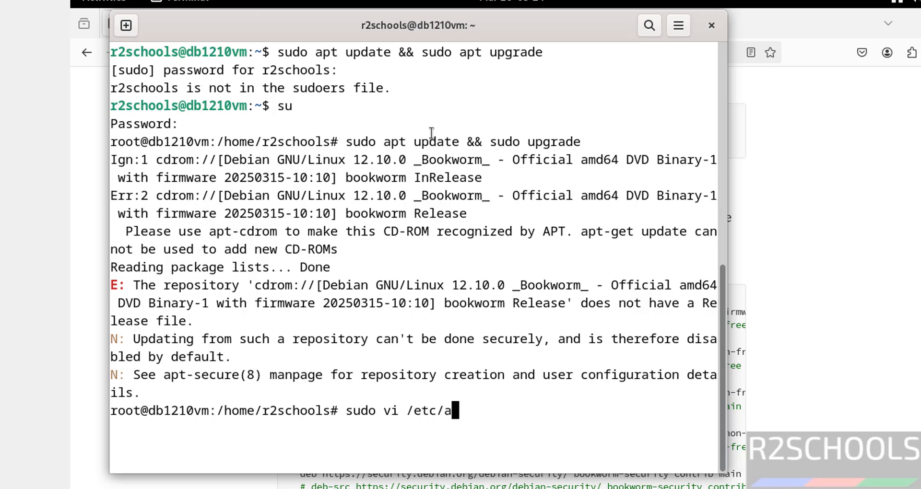
{"action": "type", "text": "pt/sources.list"}
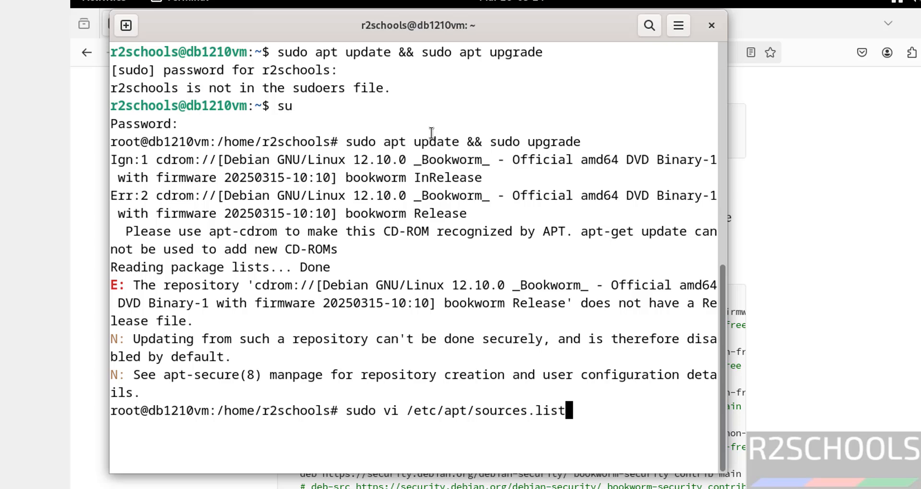
{"action": "key", "text": "Return"}
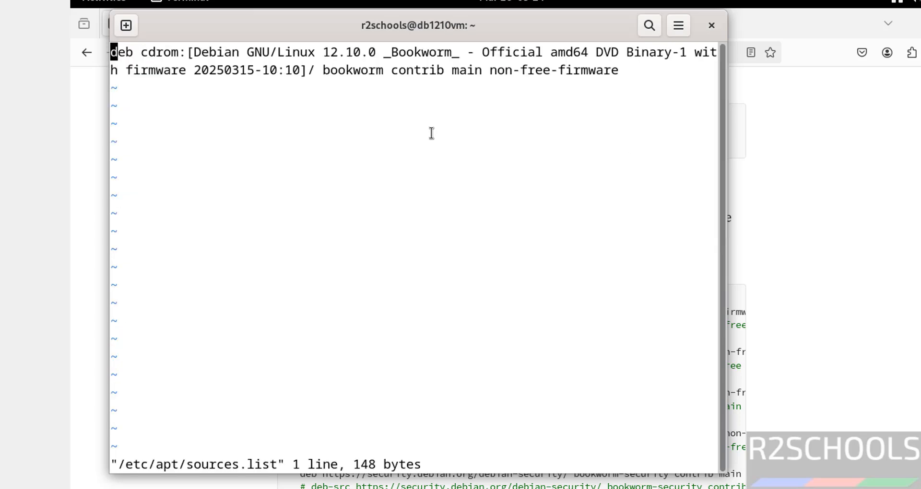
Comment out the CD-ROM line in sources.list with # and start a new line below it.
{"action": "type", "text": "i#"}
{"action": "key", "text": "Escape"}
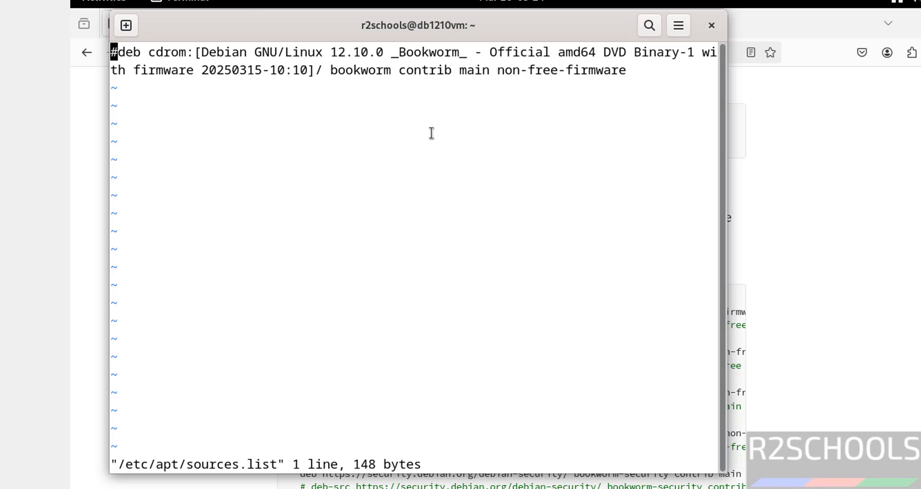
{"action": "key", "text": "shift+a"}
{"action": "key", "text": "Return"}
Copy the online Debian repository lines from the Medium guide and paste them into sources.list.
{"action": "key", "text": "alt+Tab"}
{"action": "scroll", "coordinate": [393, 295], "scroll_direction": "down", "scroll_amount": 4}
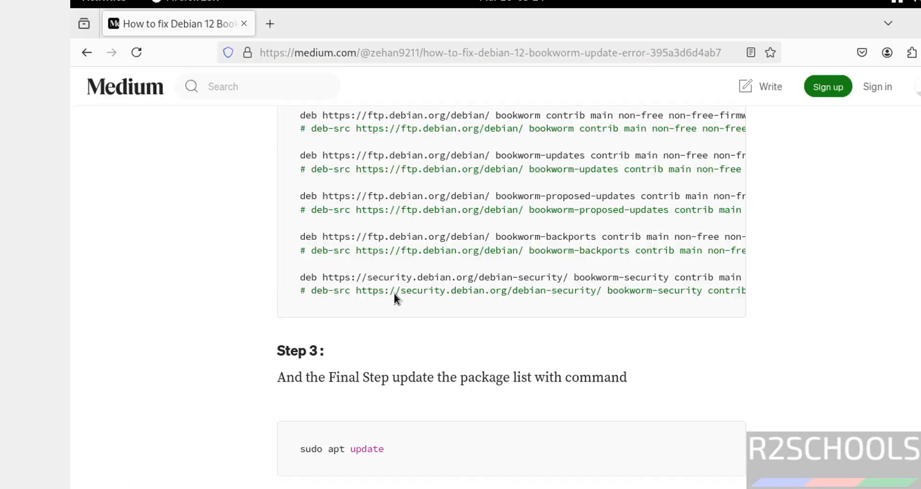
{"action": "scroll", "coordinate": [394, 296], "scroll_direction": "up", "scroll_amount": 1}
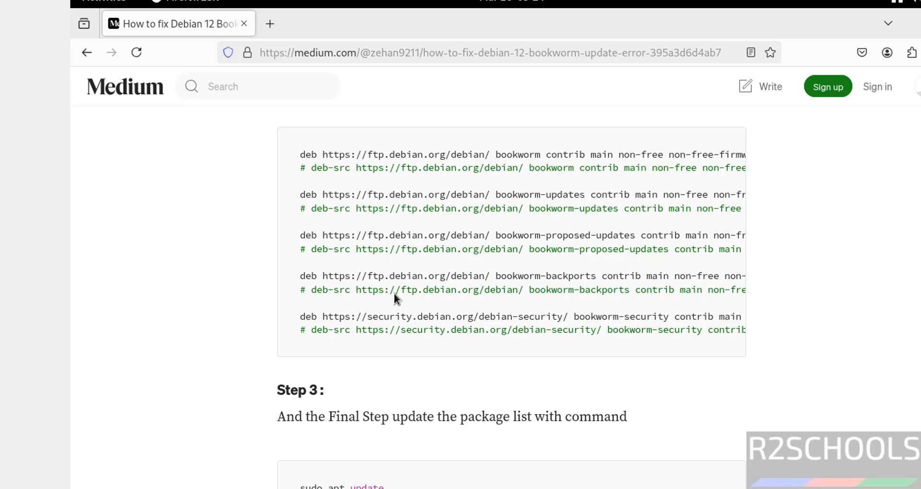
{"action": "key", "text": "ctrl+a"}
{"action": "left_click", "coordinate": [406, 191]}
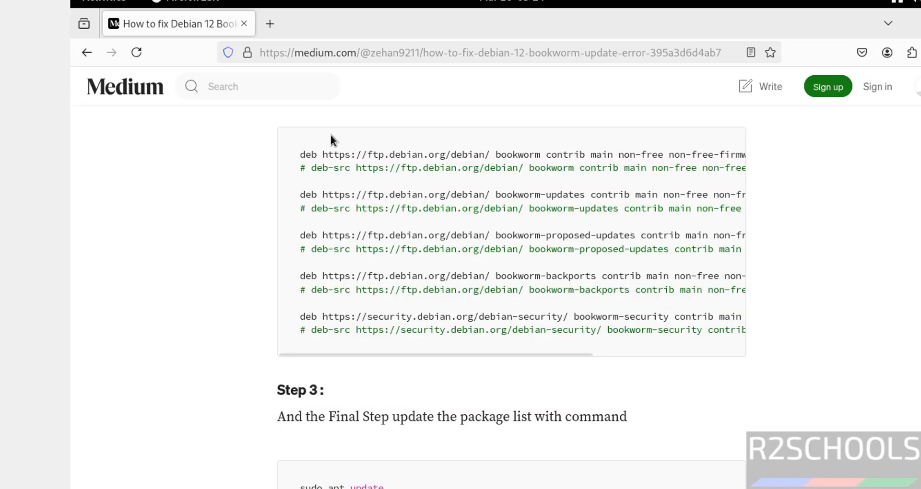
{"action": "left_click_drag", "start_coordinate": [301, 154], "coordinate": [791, 441]}
{"action": "key", "text": "ctrl+c"}
{"action": "scroll", "coordinate": [746, 459], "scroll_direction": "up", "scroll_amount": 3}
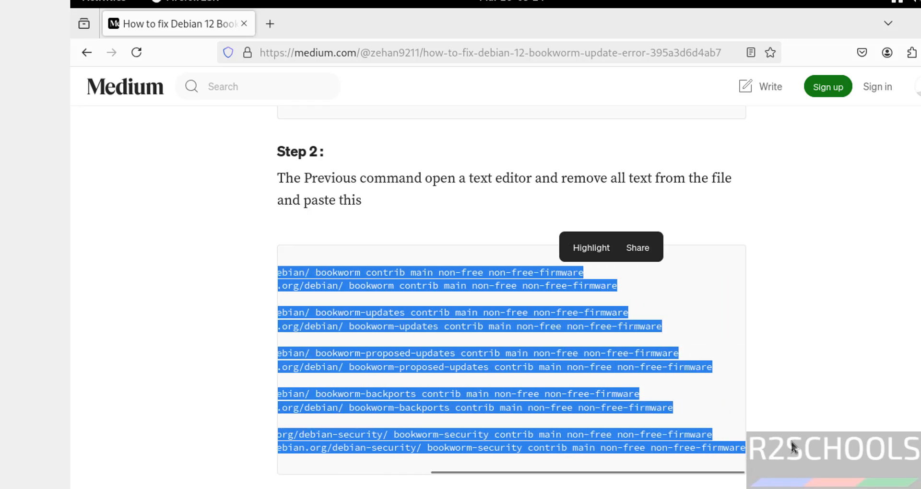
{"action": "key", "text": "alt+Tab"}
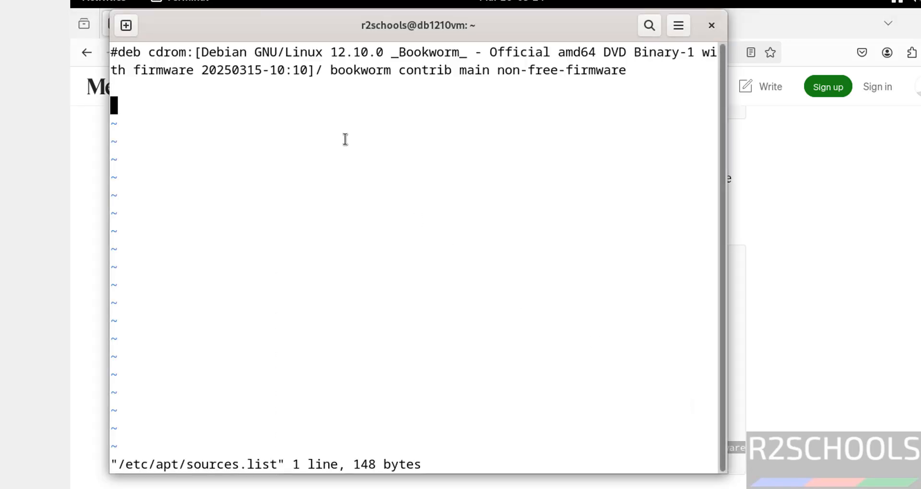
{"action": "right_click", "coordinate": [344, 140]}
{"action": "left_click", "coordinate": [375, 189]}
Save sources.list and quit vi with :wq.
{"action": "type", "text": ":wq"}
{"action": "key", "text": "Return"}
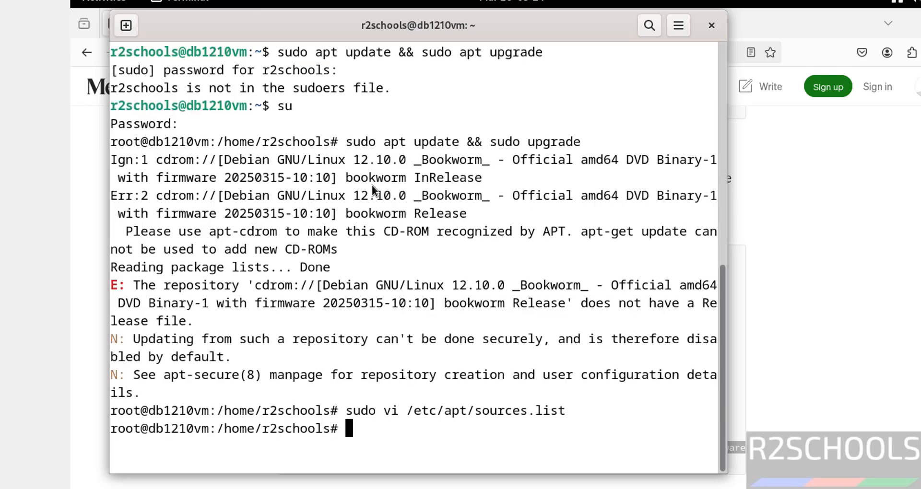
{"action": "key", "text": "ctrl+l"}
Run 'sudo apt update && sudo apt upgrade', confirm everything is up to date, then clear the screen.
{"action": "type", "text": "sudo atp"}
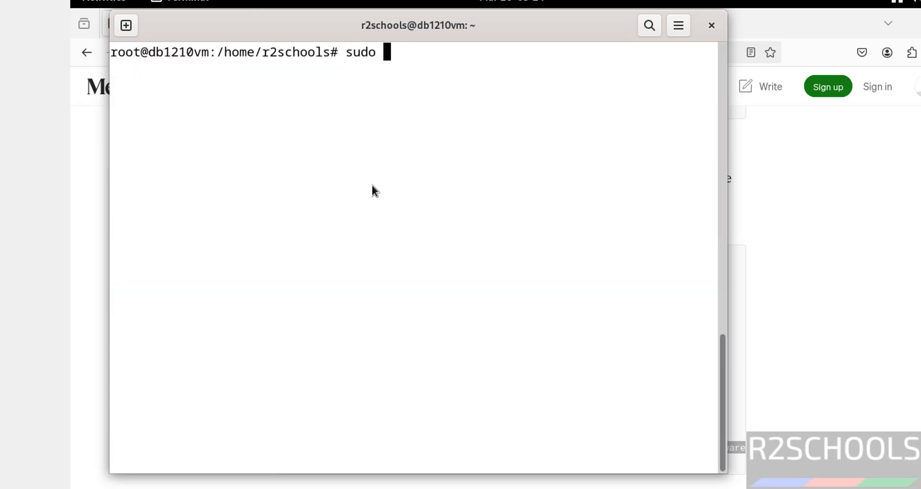
{"action": "key", "text": "BackSpace"}
{"action": "key", "text": "BackSpace"}
{"action": "type", "text": "pt yd"}
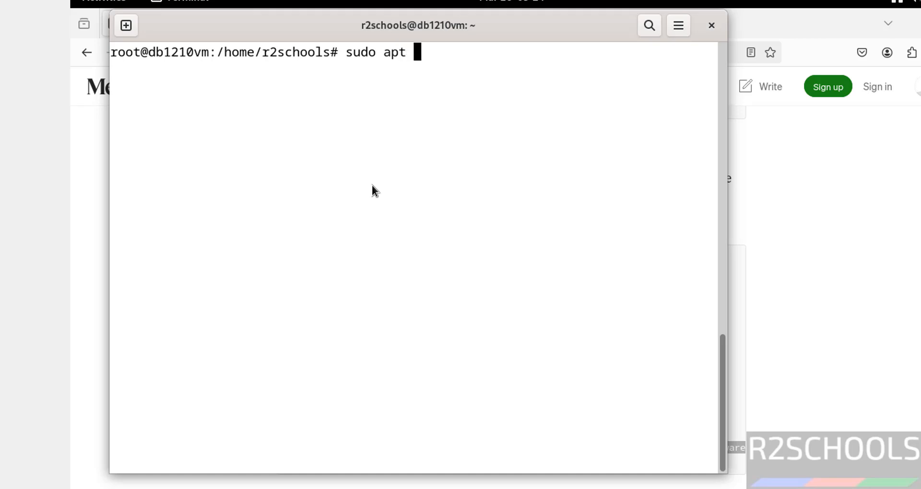
{"action": "key", "text": "BackSpace"}
{"action": "key", "text": "BackSpace"}
{"action": "type", "text": "updat"}
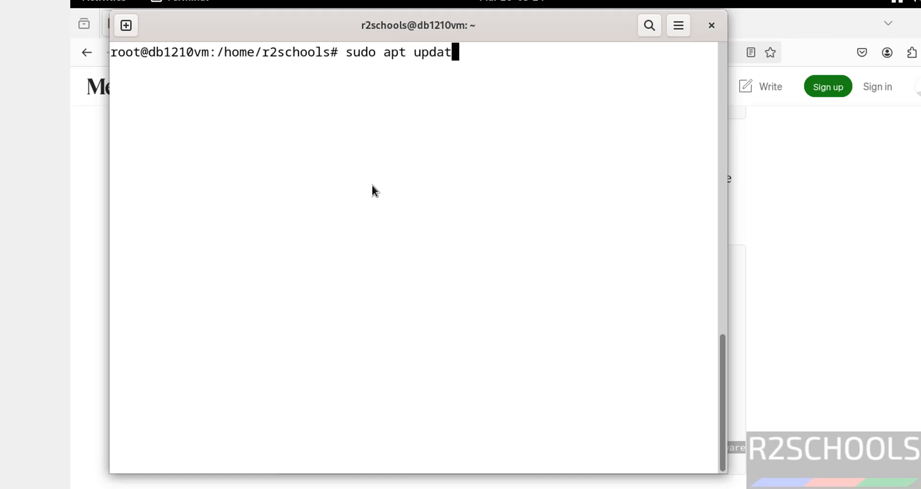
{"action": "type", "text": "e && "}
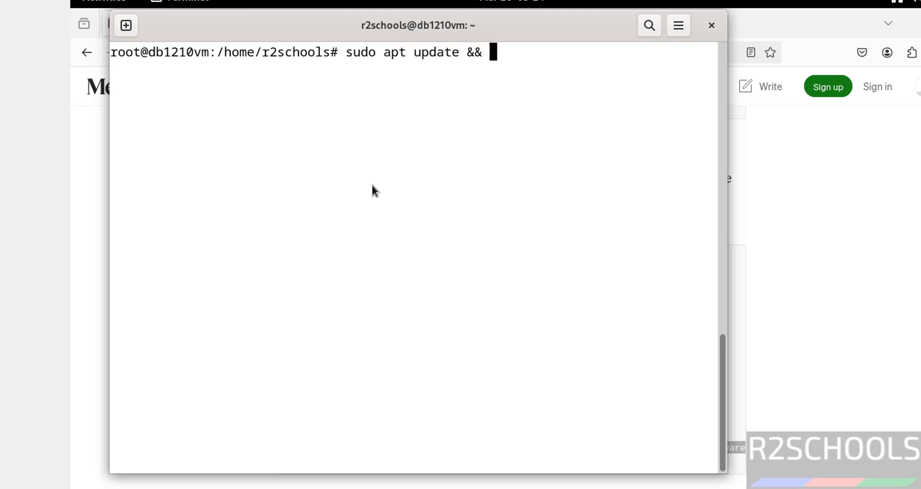
{"action": "type", "text": "sudo apt up"}
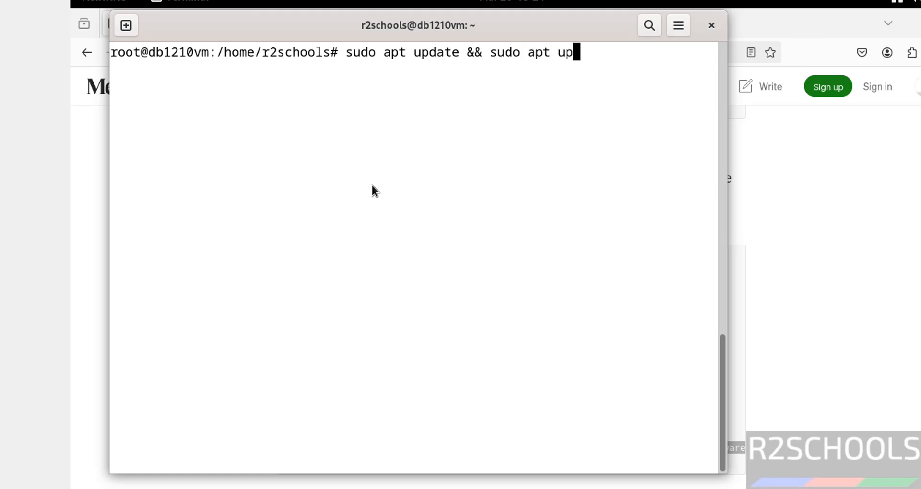
{"action": "type", "text": "grade"}
{"action": "key", "text": "Return"}
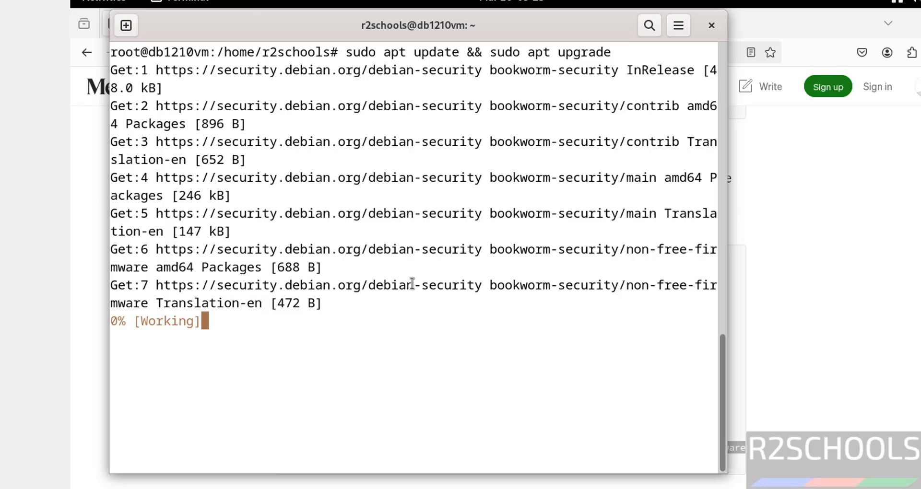
{"action": "left_click", "coordinate": [802, 342]}
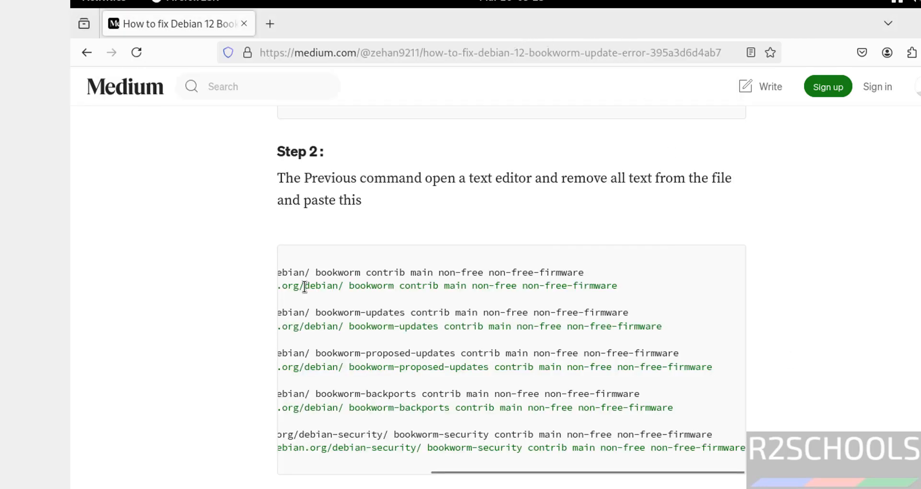
{"action": "key", "text": "alt+Tab"}
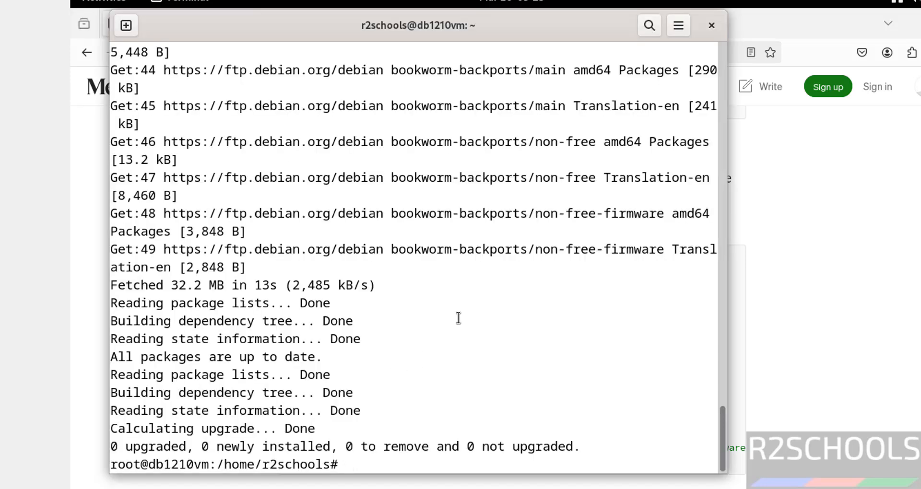
{"action": "key", "text": "ctrl+l"}
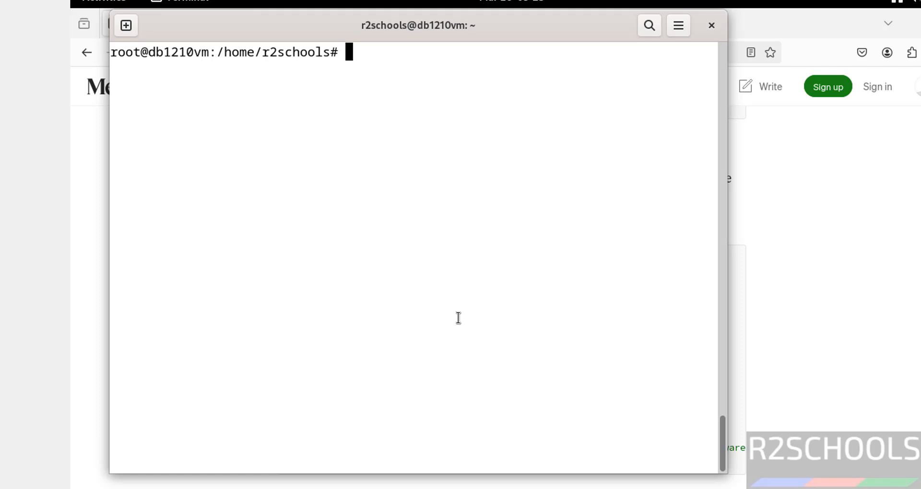